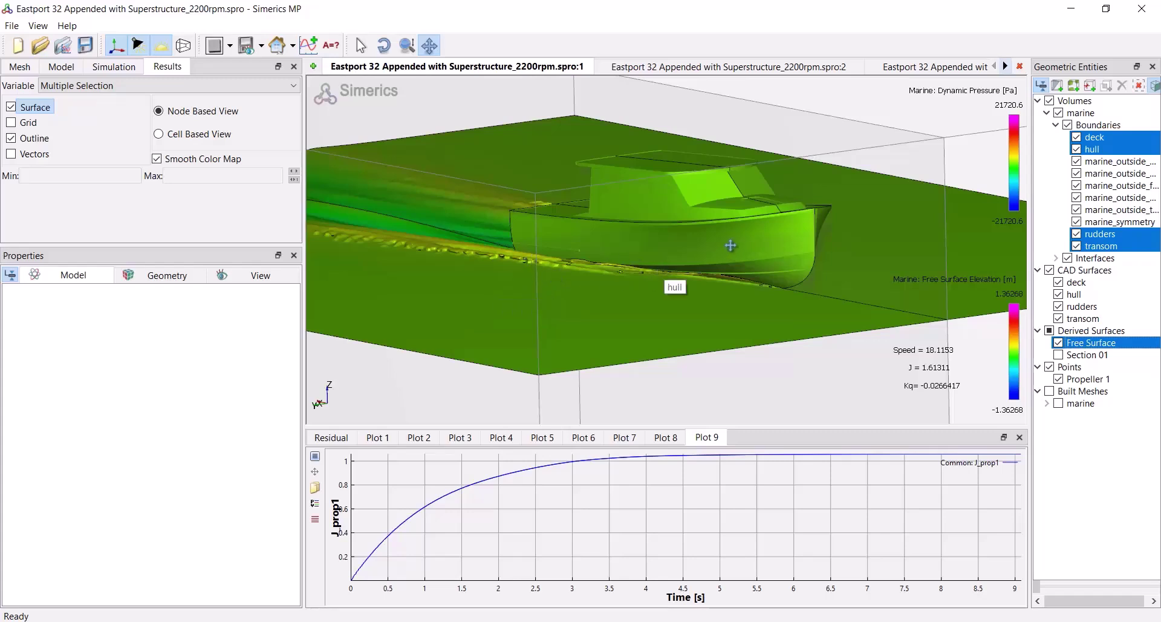
- Hide the surfaces of the five marine_outside boundaries and the marine_symmetry boundary, keeping their outline display on
click(1110, 165)
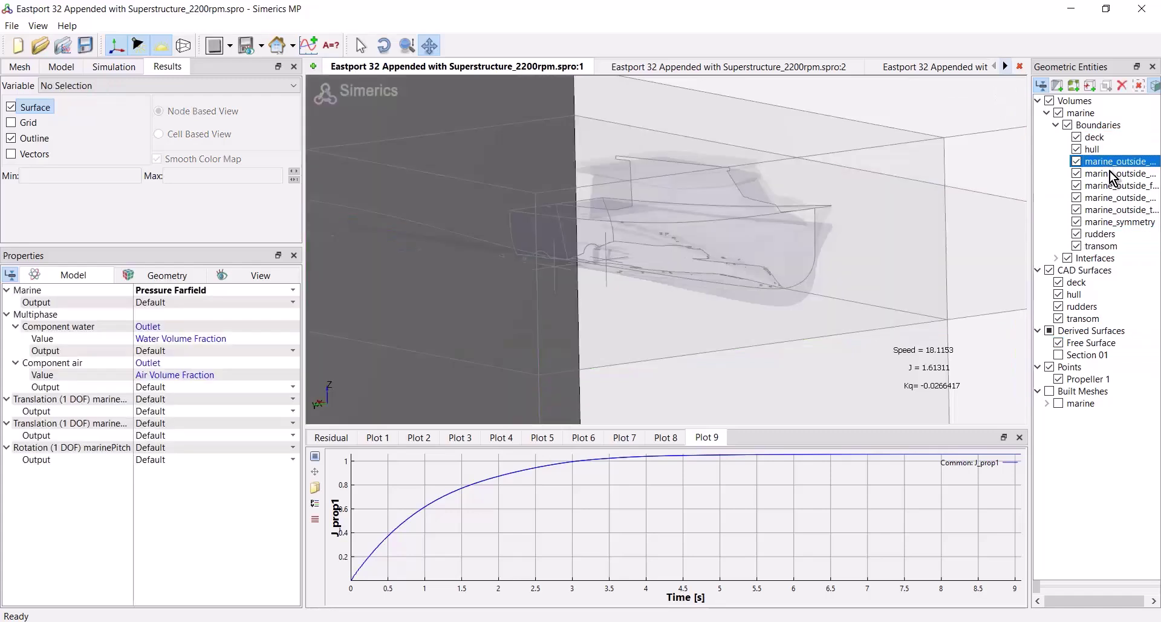
ctrl+click(1109, 174)
ctrl+click(1111, 187)
ctrl+click(1114, 199)
ctrl+click(1116, 210)
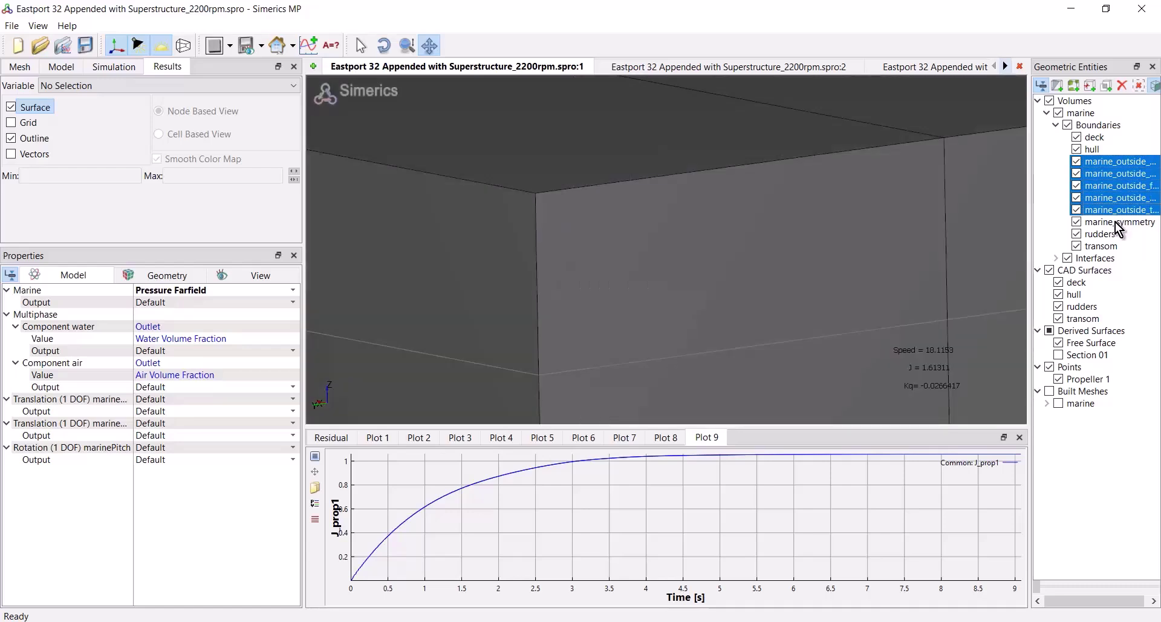
ctrl+click(1116, 223)
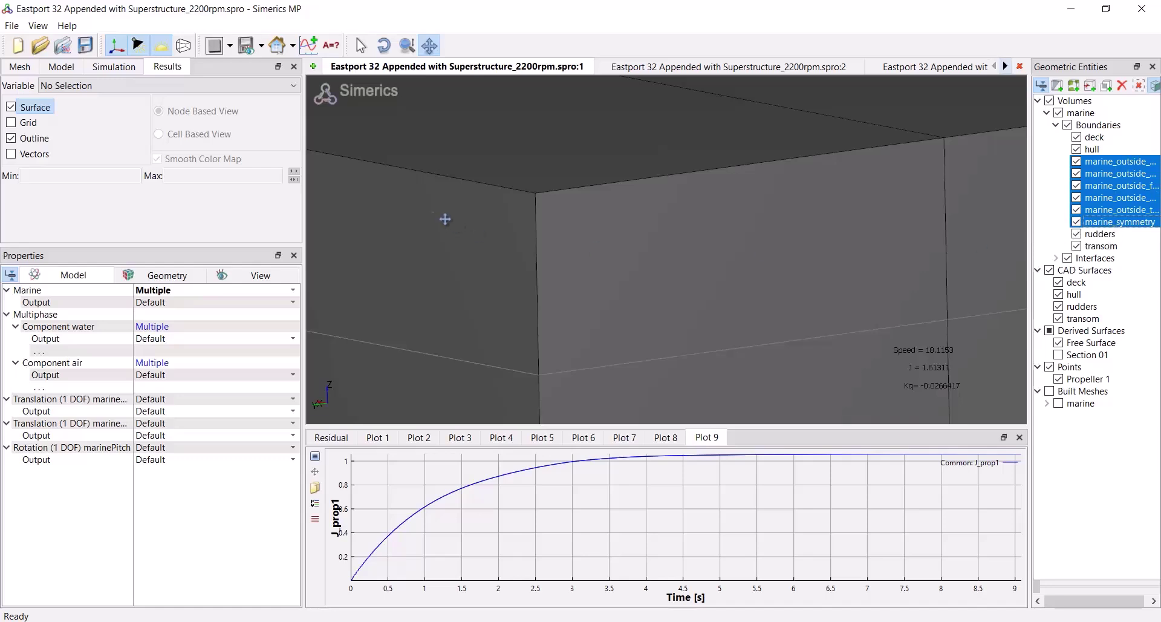
click(12, 139)
click(11, 139)
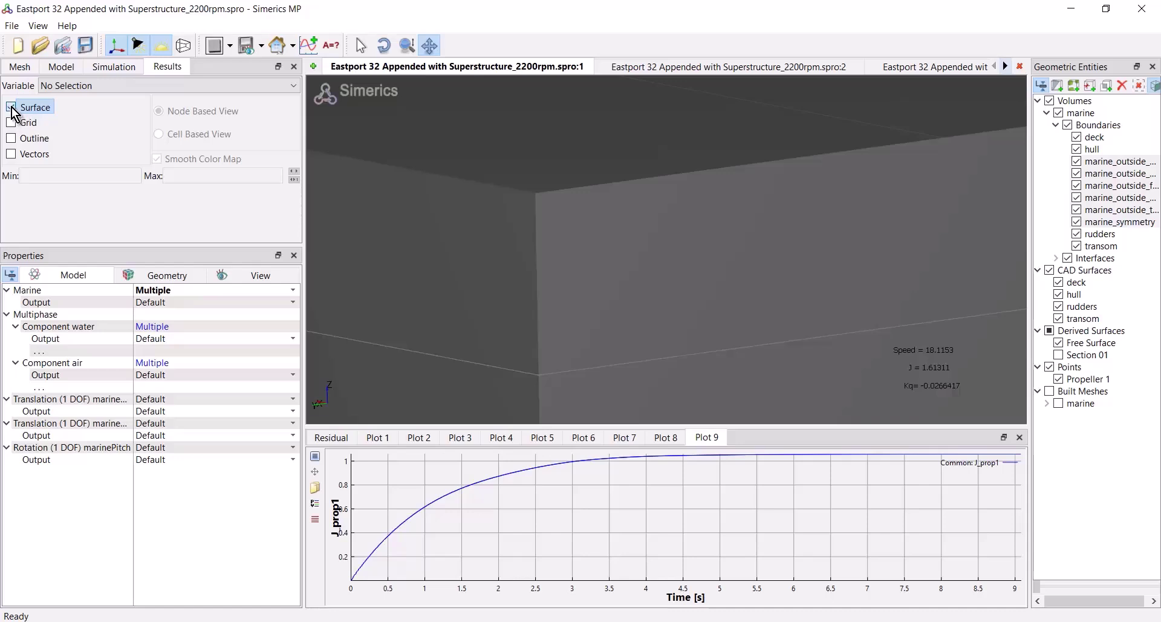
click(11, 108)
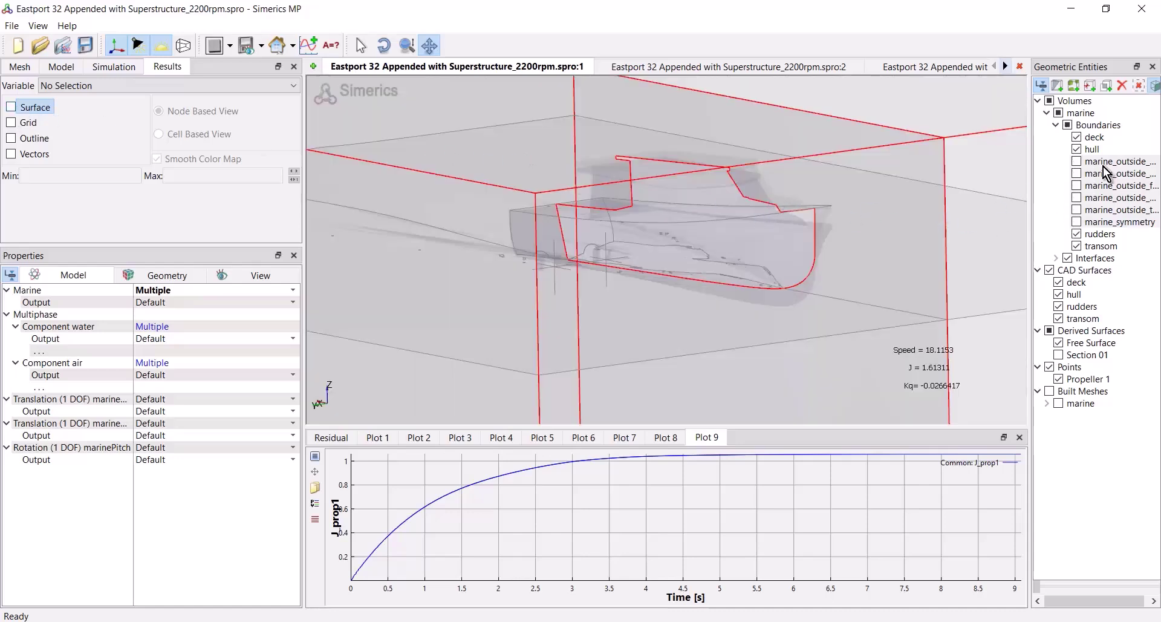
- Select the deck, hull, rudders, transom and Free Surface entities together, with the interfaces hidden
click(1099, 138)
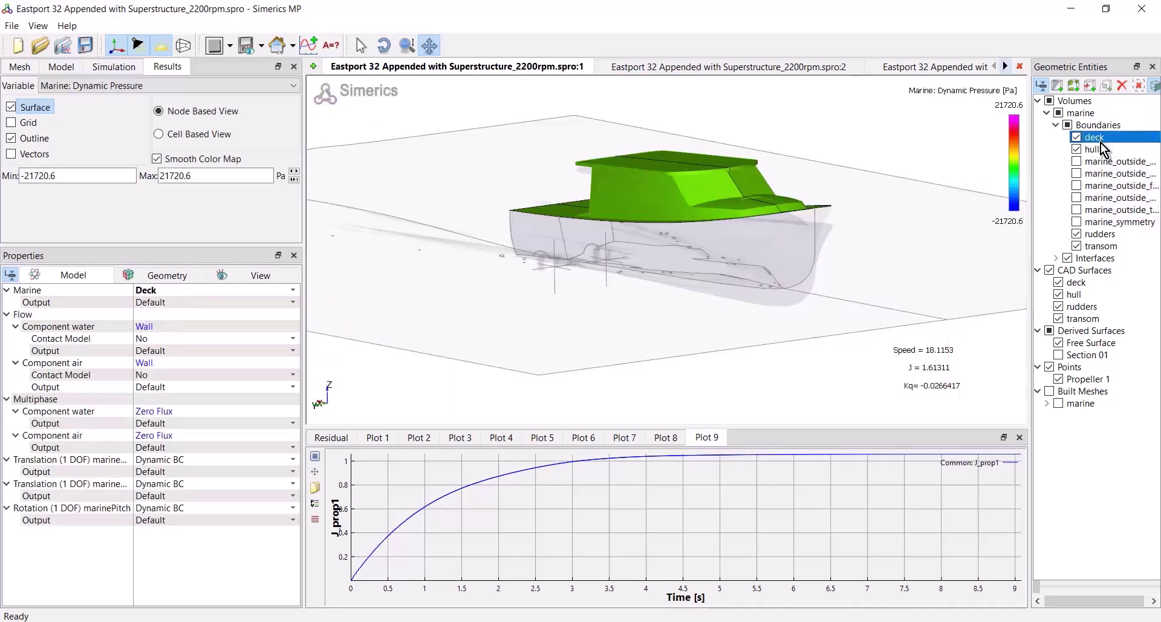
ctrl+click(1099, 150)
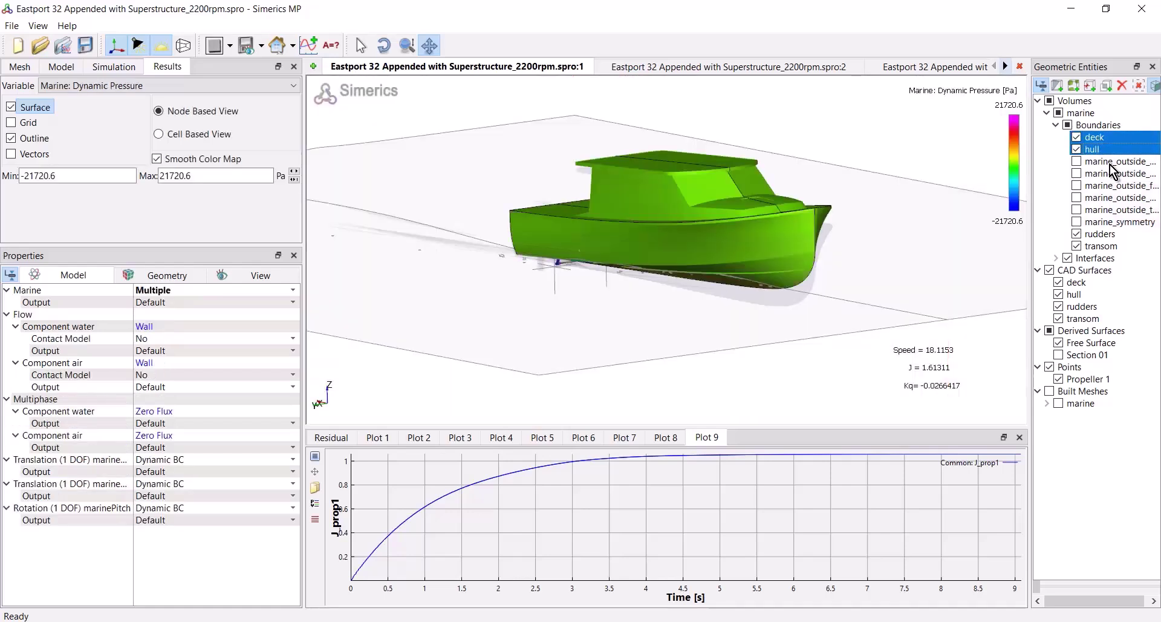
ctrl+click(1111, 234)
ctrl+click(1110, 247)
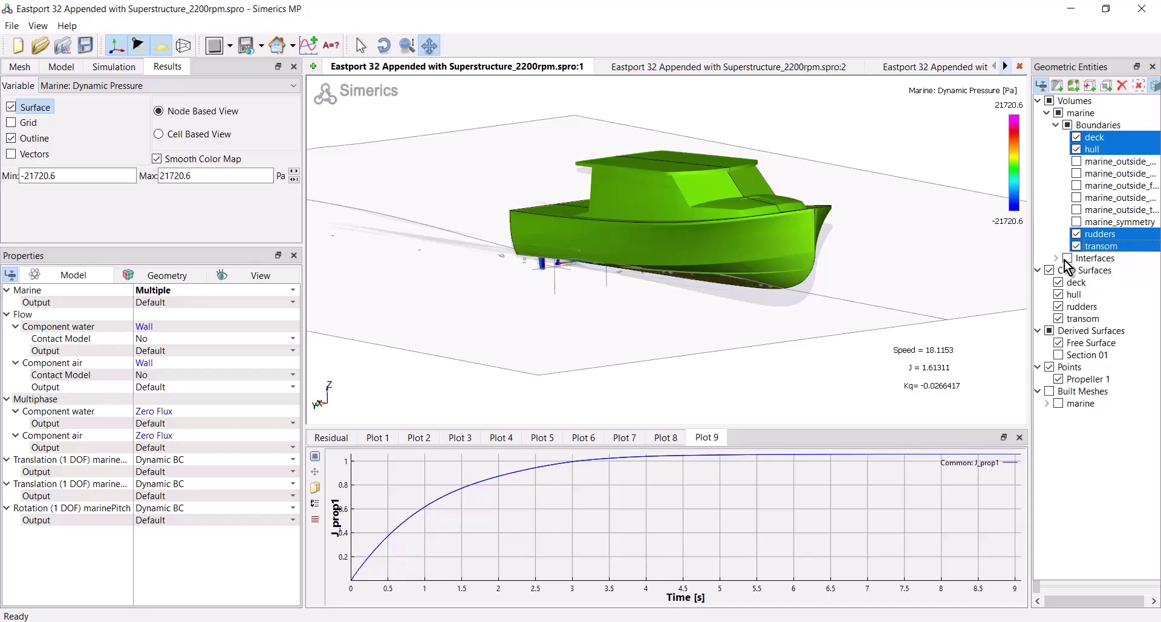
mouse_move(784, 256)
mouse_down()
mouse_move(794, 254)
mouse_move(777, 266)
mouse_up()
click(1093, 343)
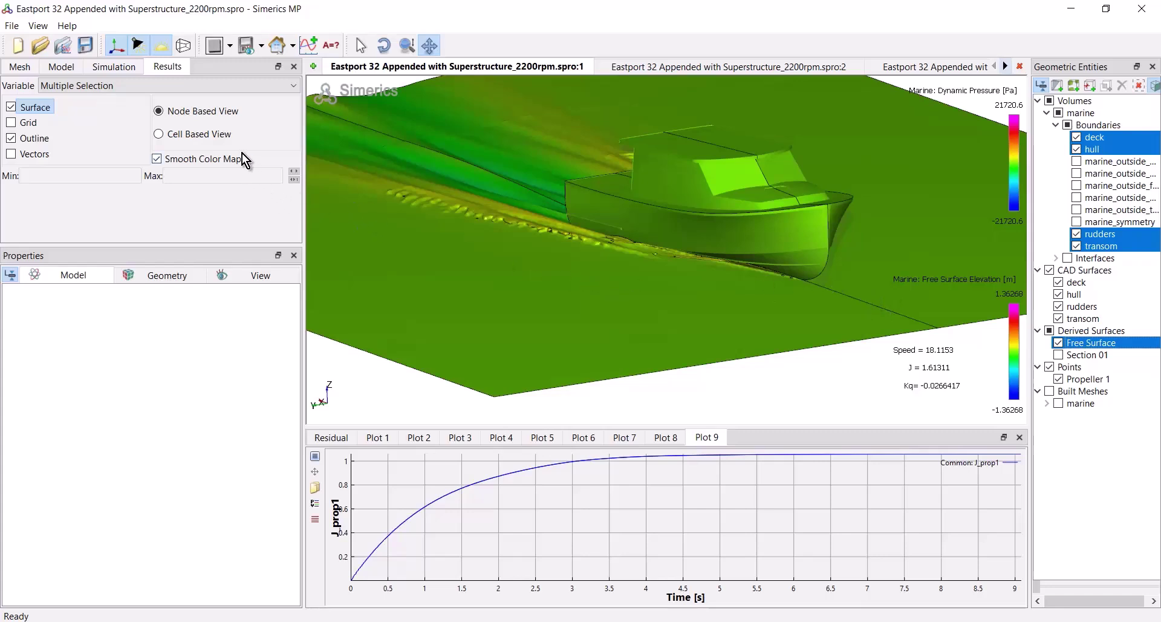
- Add the Streamline module to the simulation's physical models
click(66, 67)
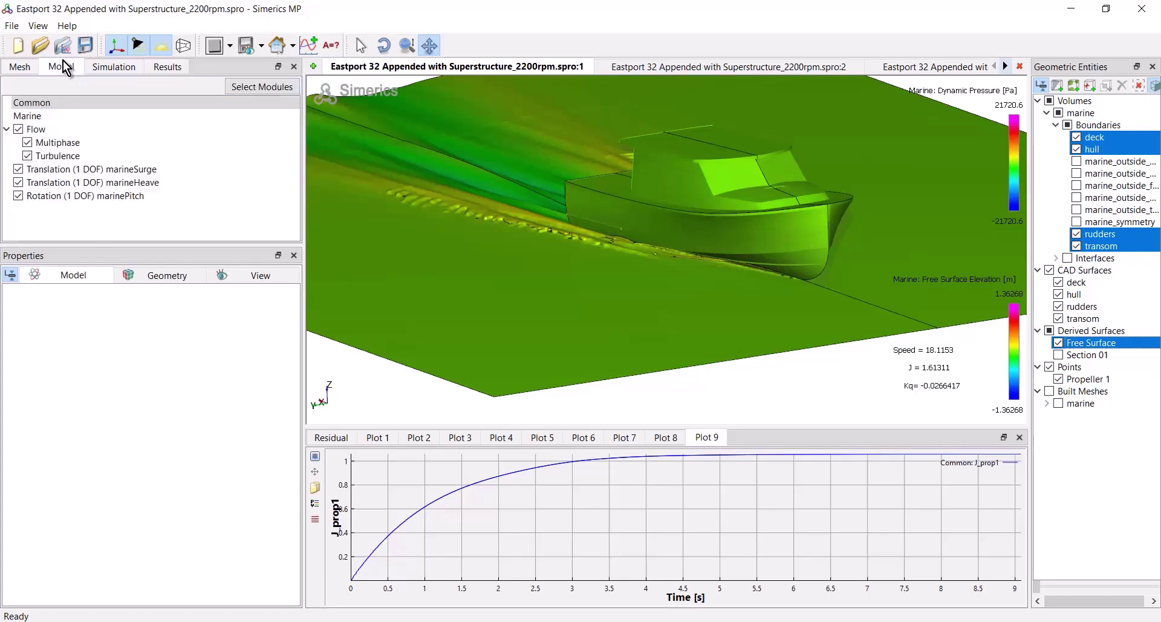
click(257, 86)
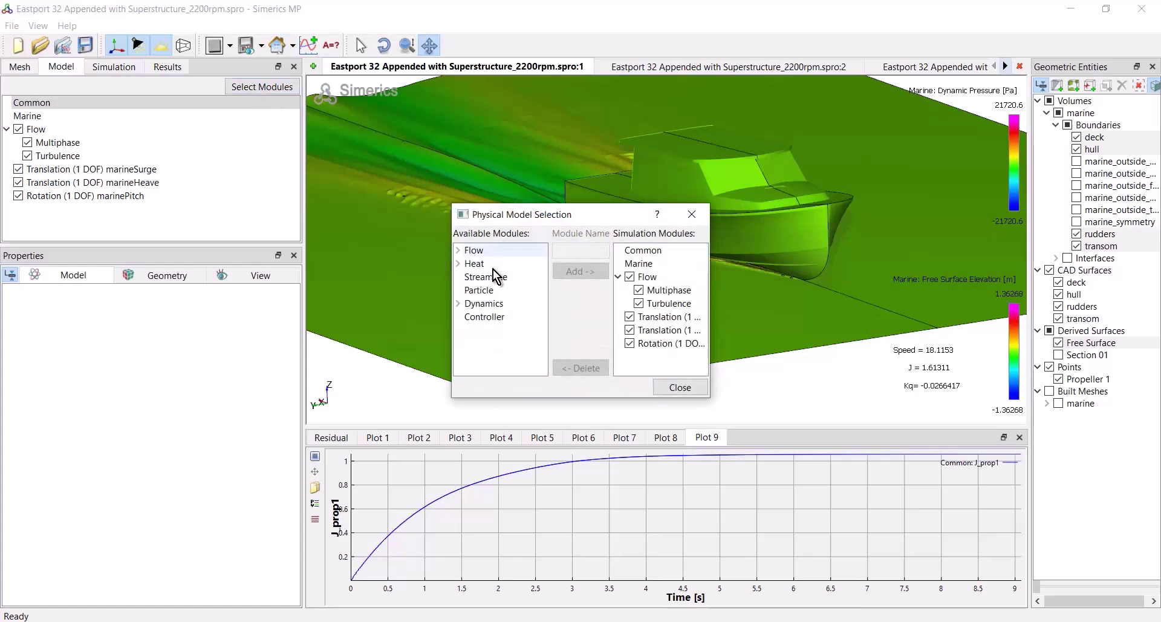
click(495, 278)
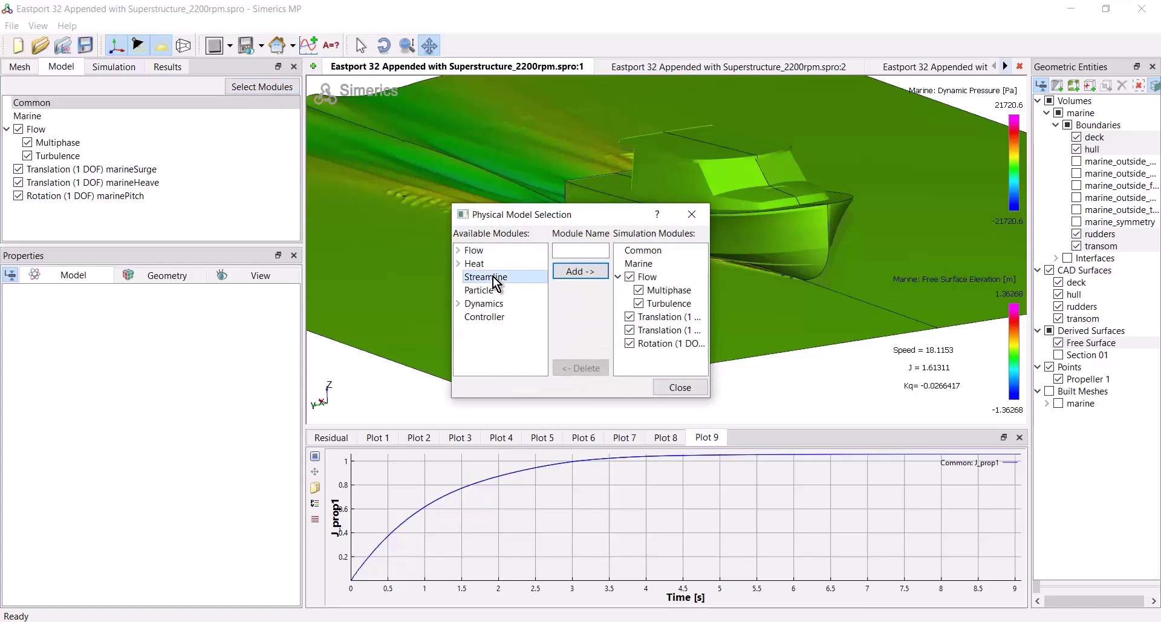
click(571, 273)
click(680, 388)
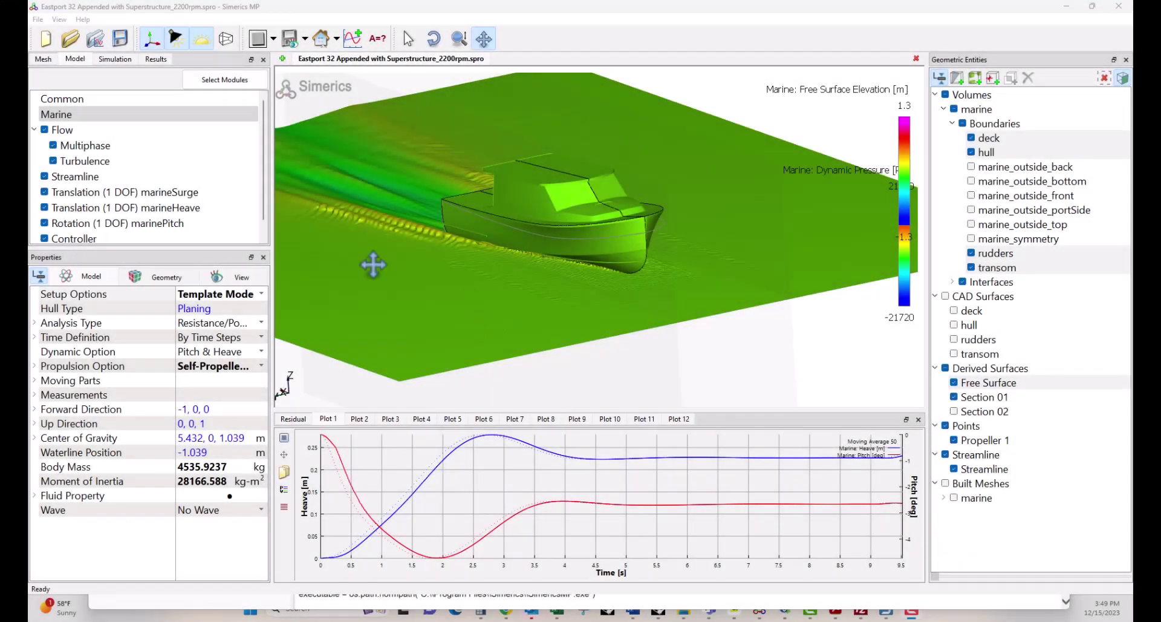
- Switch the Marine module's setup options to Extended Mode
click(89, 114)
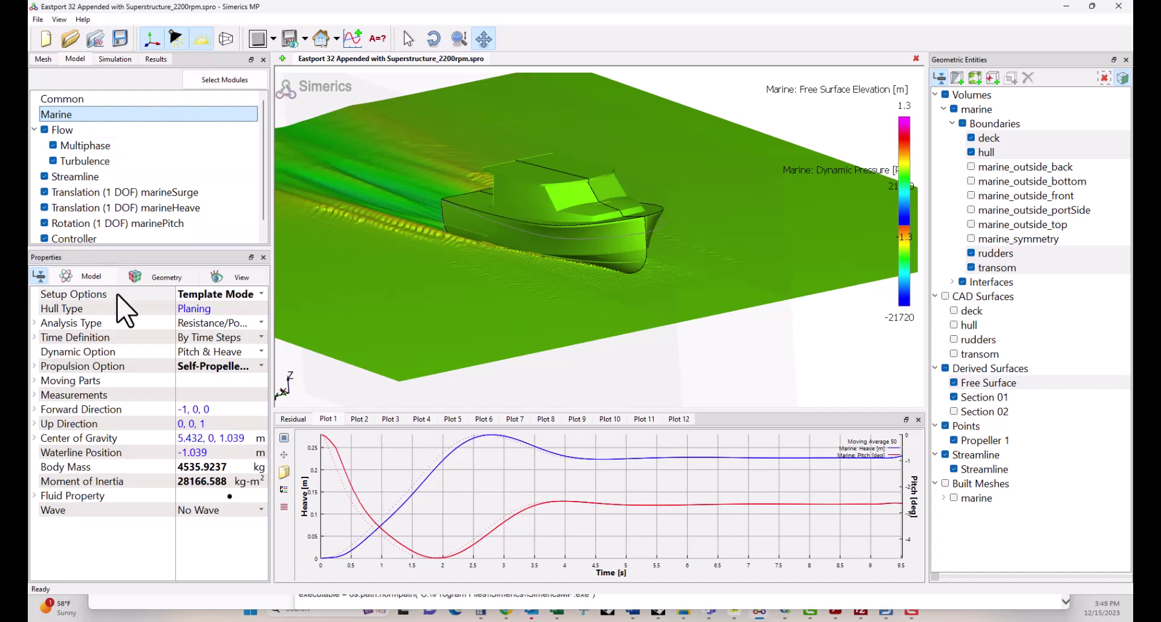
click(215, 295)
click(215, 296)
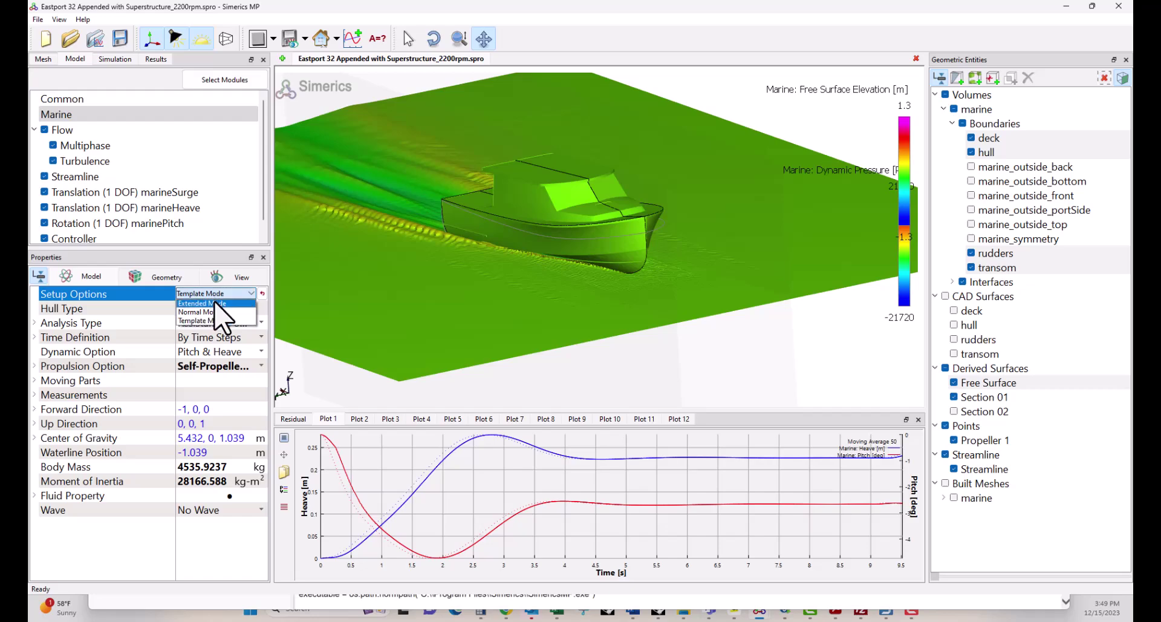
click(206, 303)
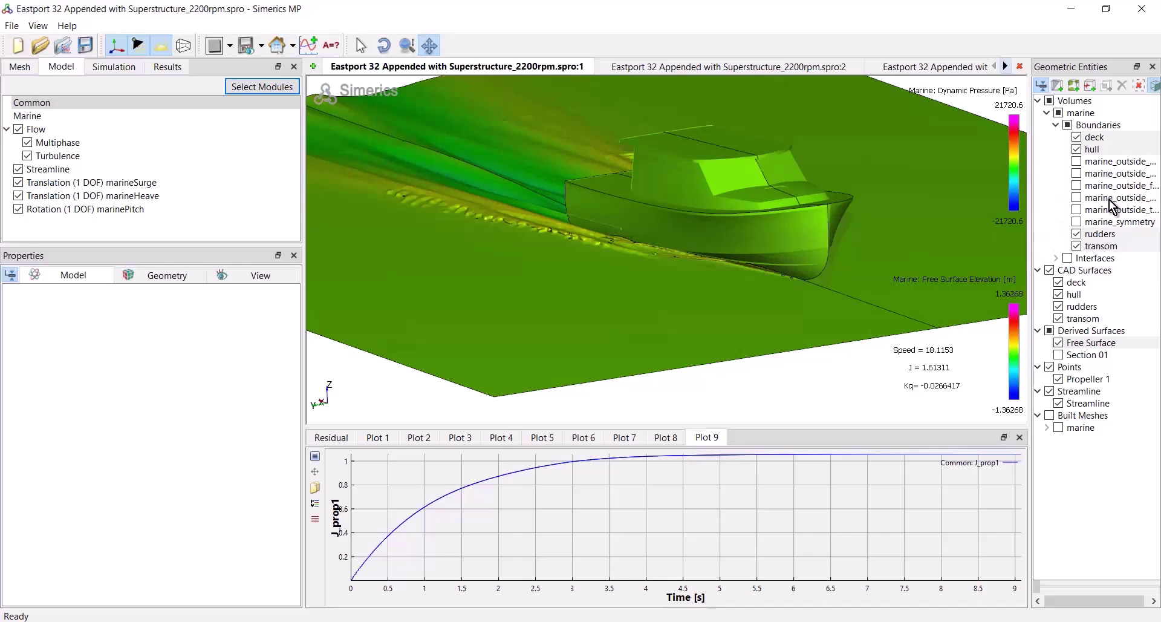
- Enable streamline particle release on the rudders boundary, with direction Both and 40 particles
click(1111, 236)
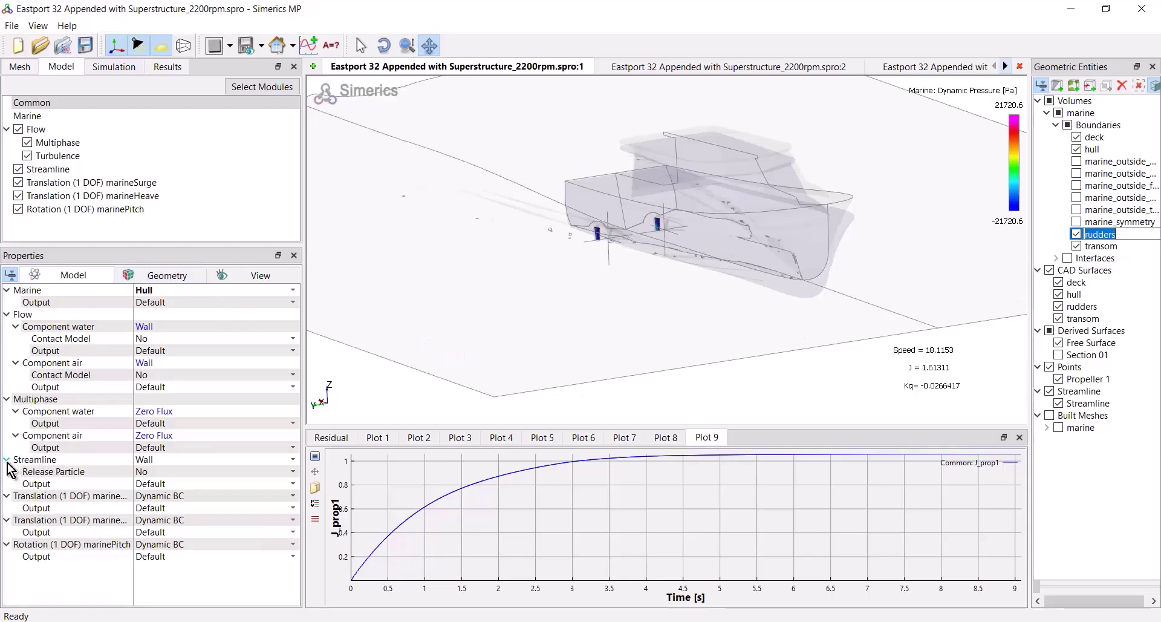
click(162, 475)
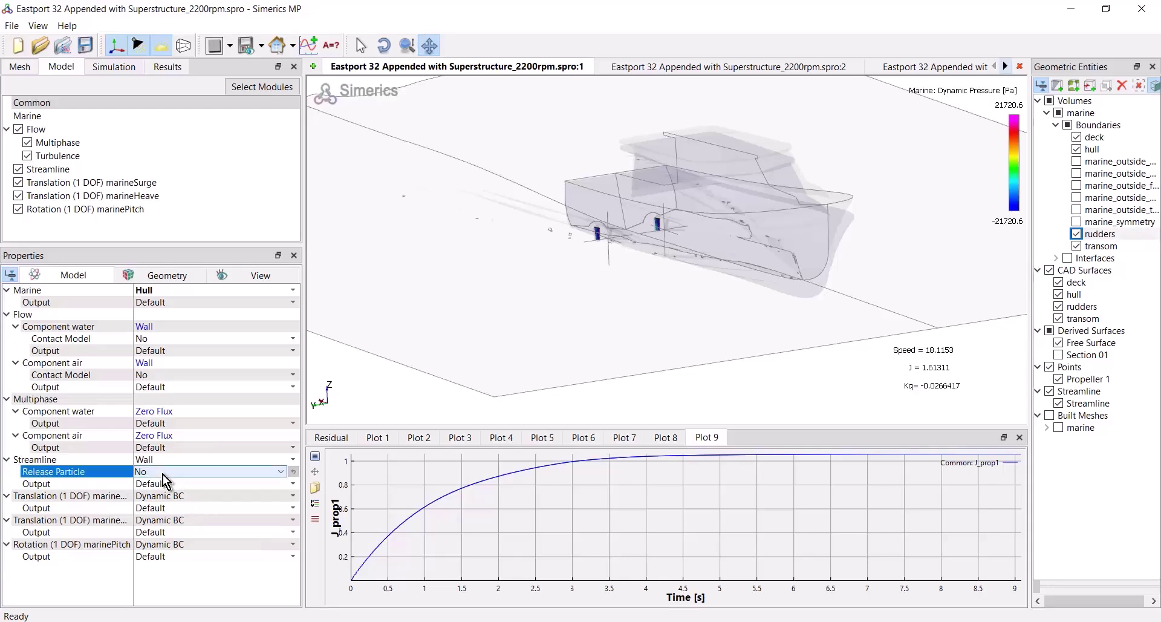
click(162, 473)
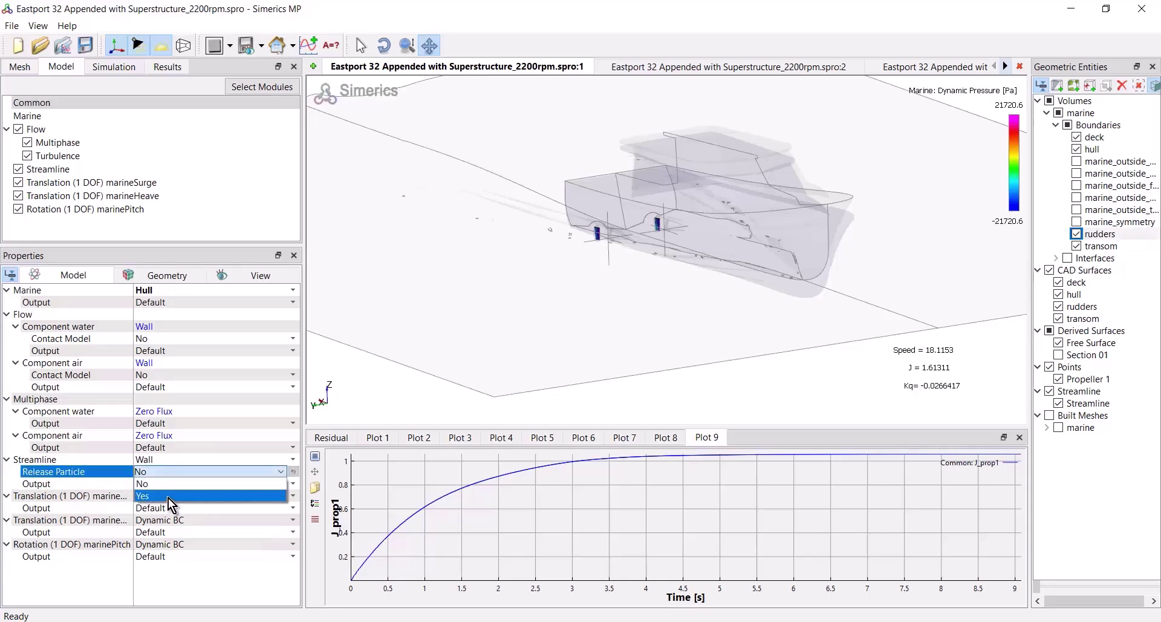
click(168, 497)
click(172, 483)
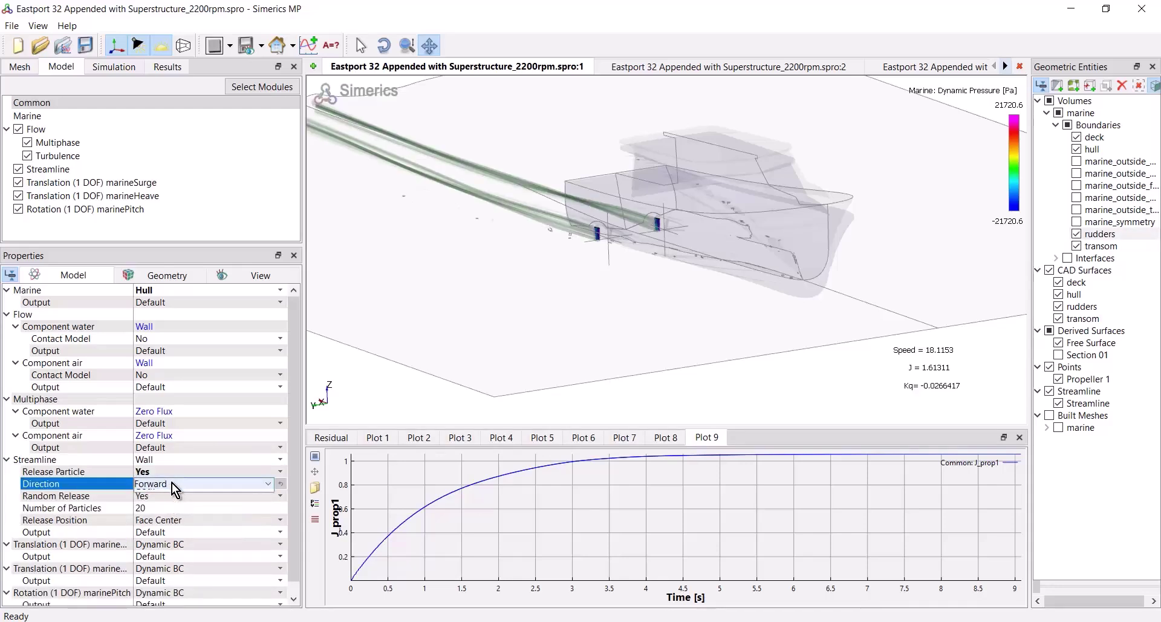
click(172, 483)
click(166, 518)
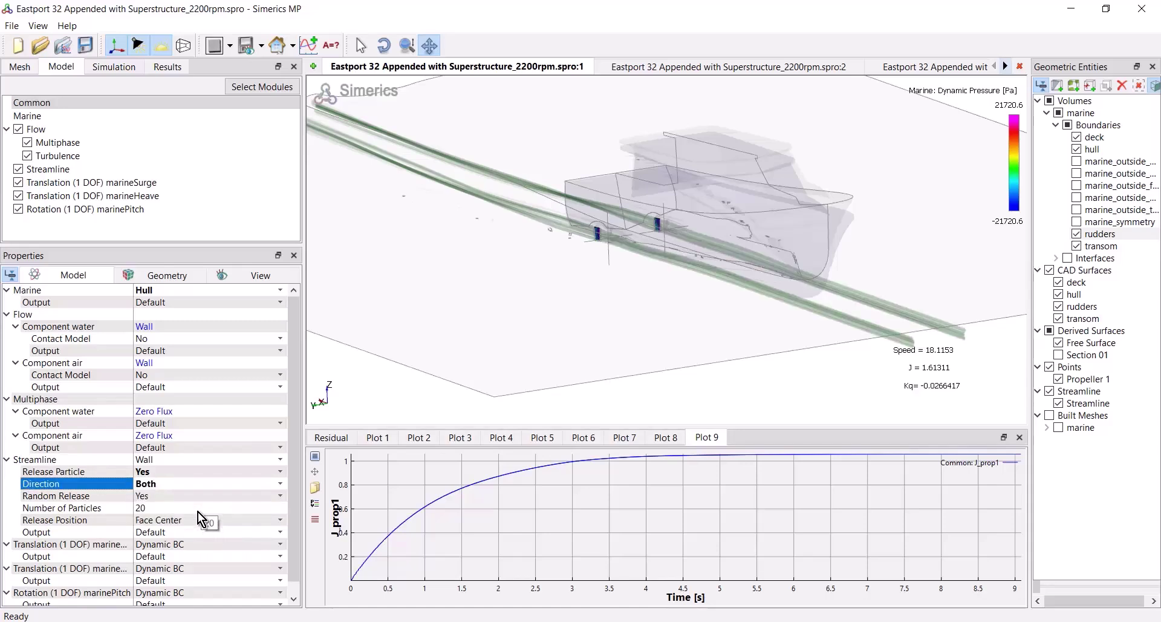
click(161, 509)
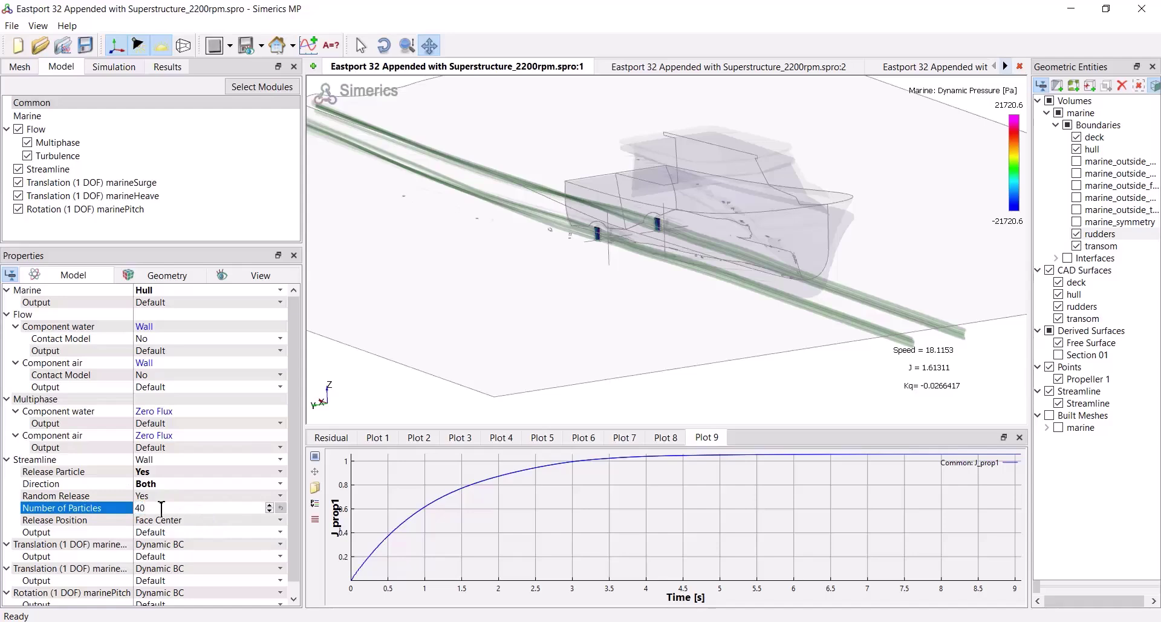
key(Return)
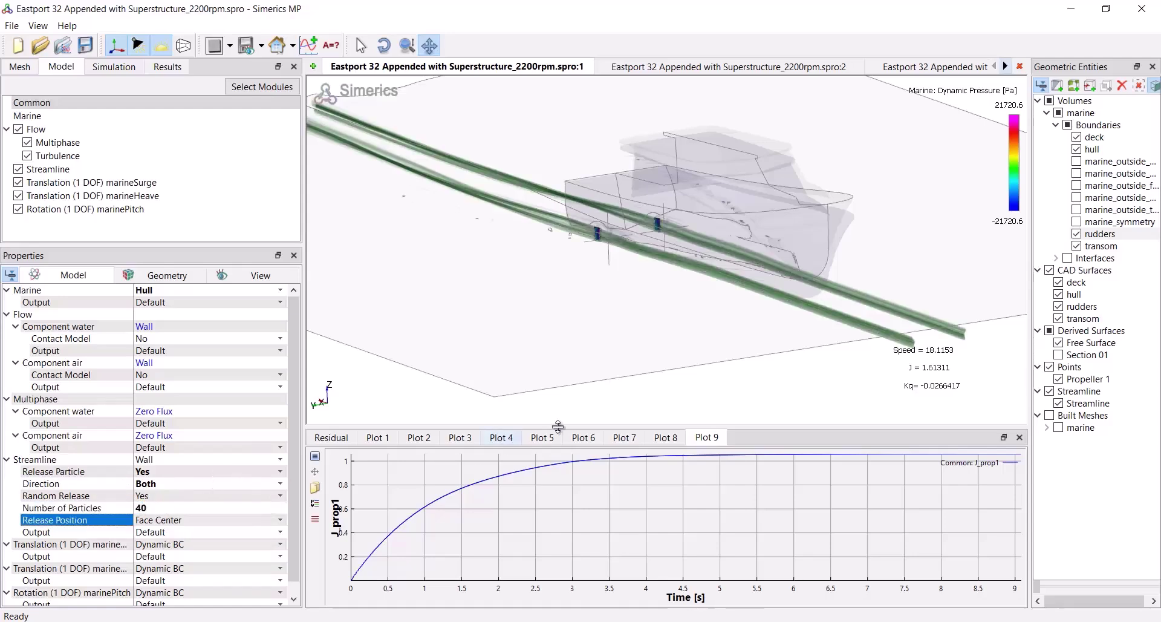
- Examine up close how the streamlines pass around the rudders
scroll(736, 277, up, 5)
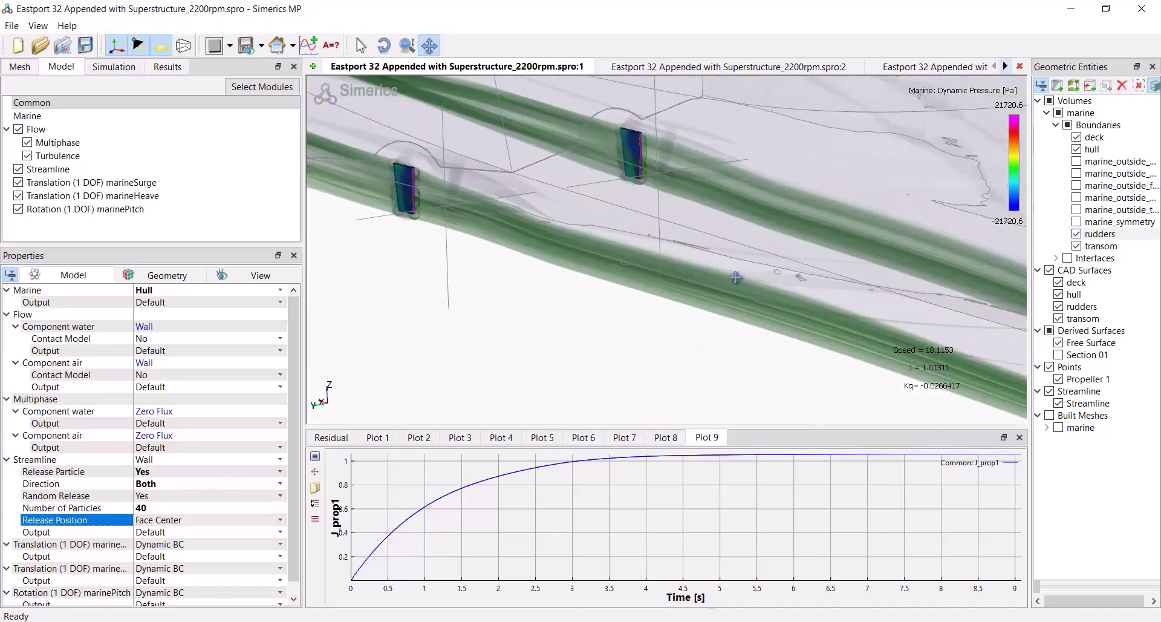
scroll(736, 277, up, 3)
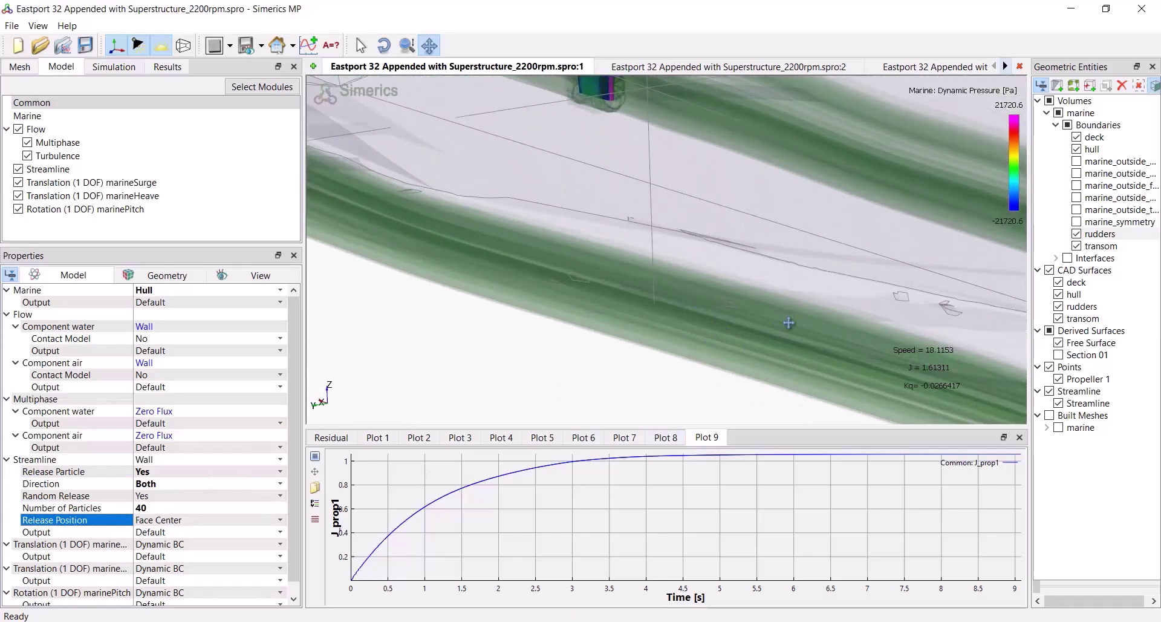
scroll(789, 320, down, 6)
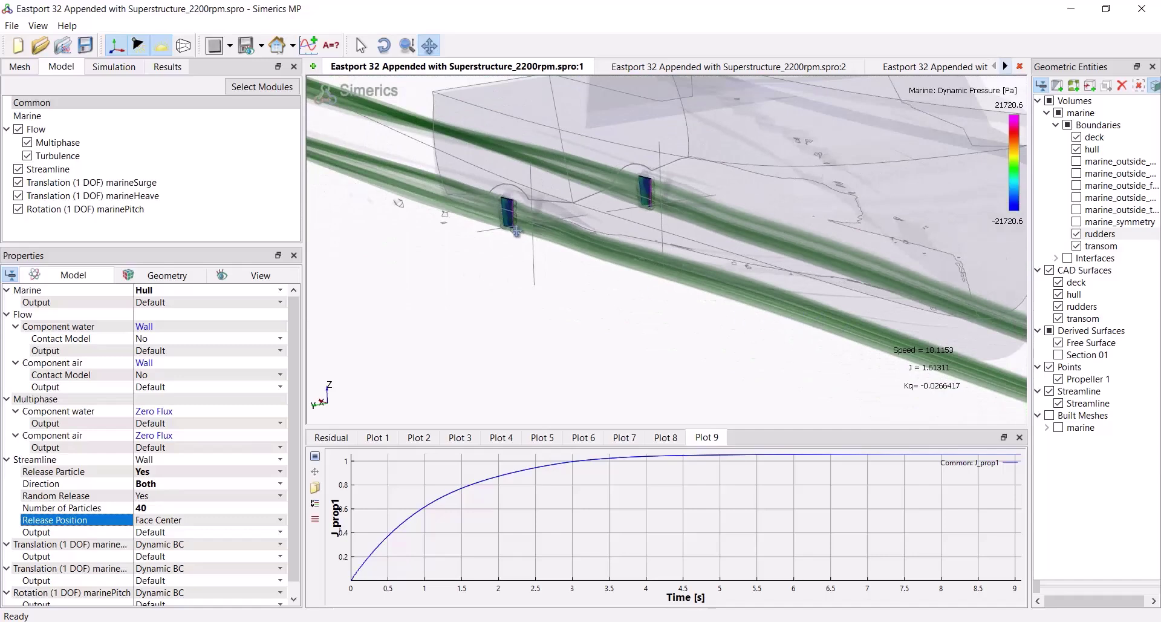
scroll(516, 230, up, 8)
drag(896, 350, 914, 353)
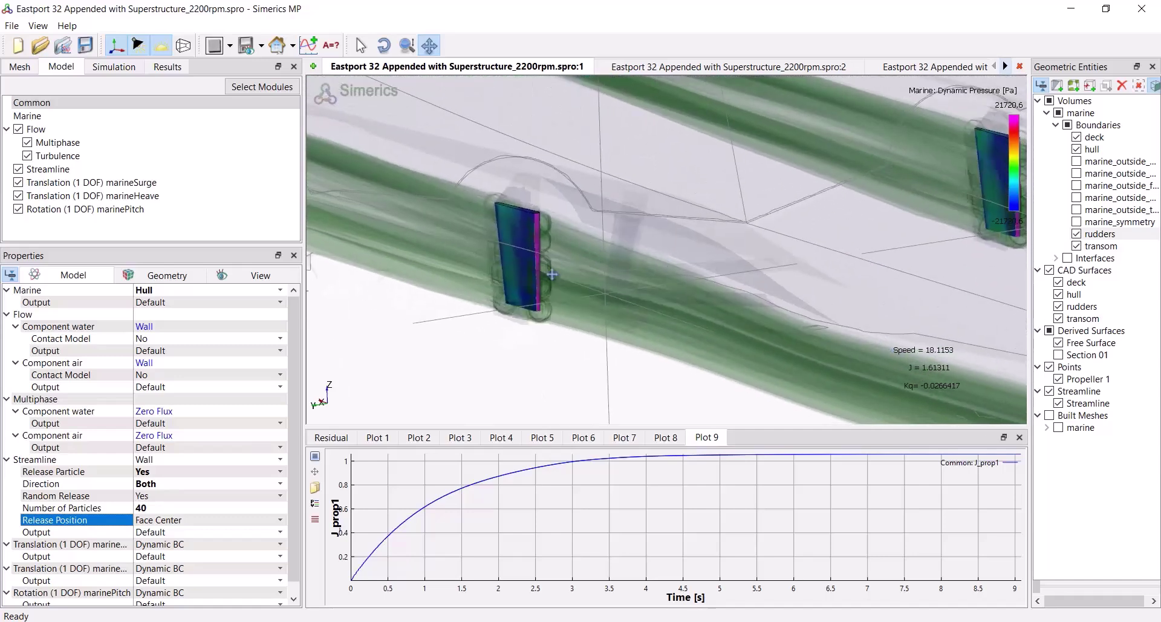
scroll(506, 248, up, 3)
drag(506, 248, 681, 288)
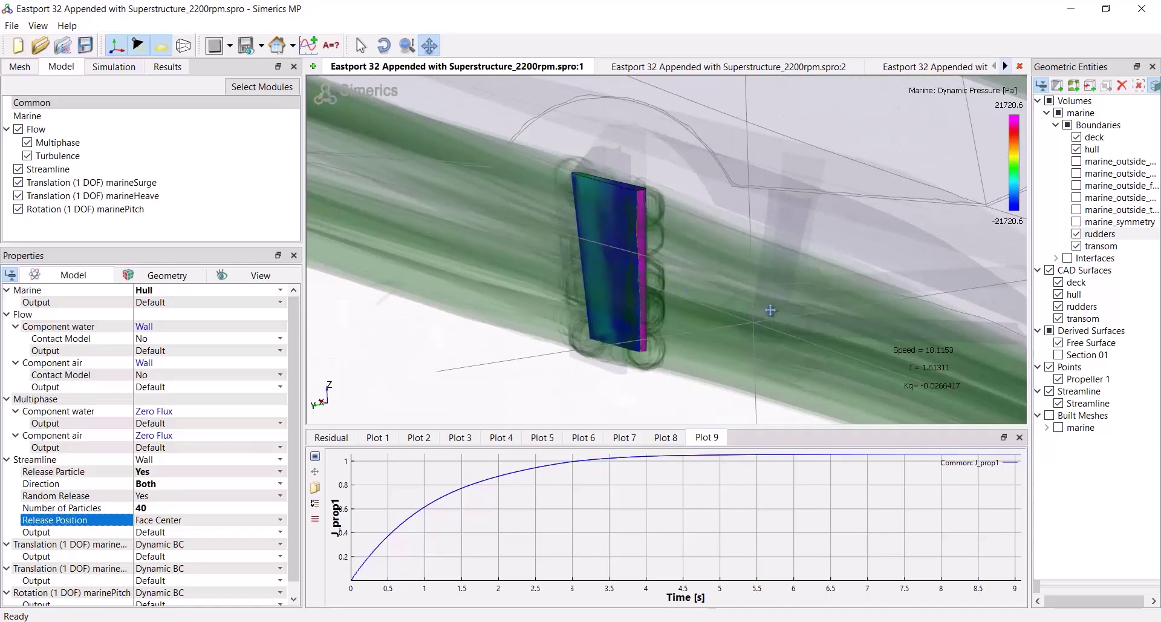
- Reduce the line thickness of the Streamline entity to 0.01 m and finally to 0.001 m
click(1088, 404)
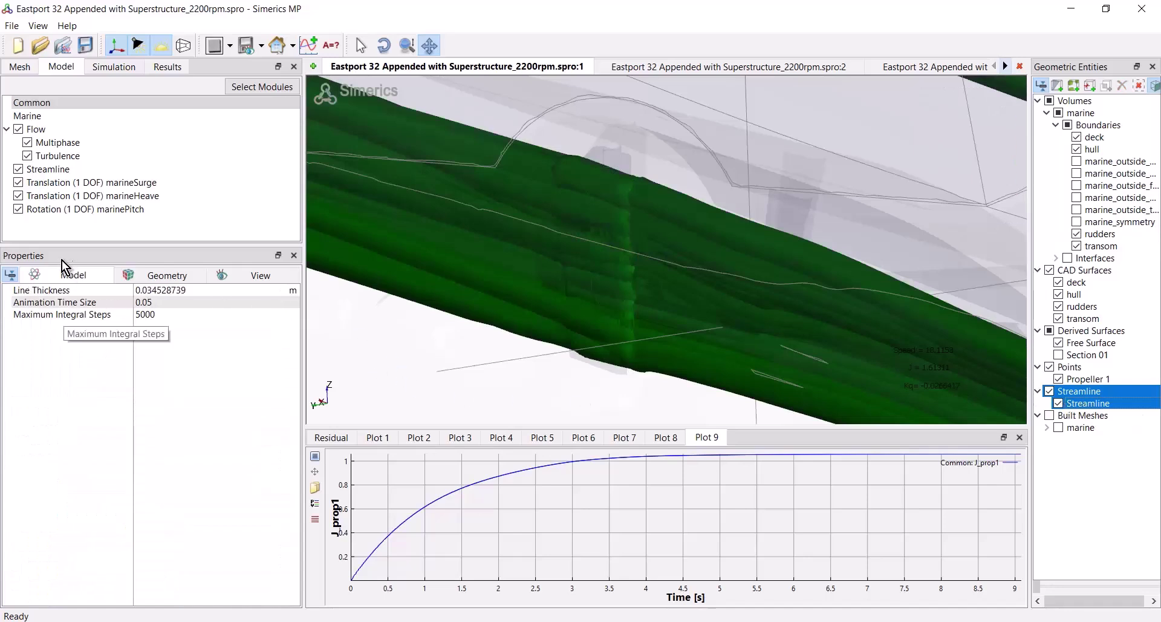
double_click(170, 290)
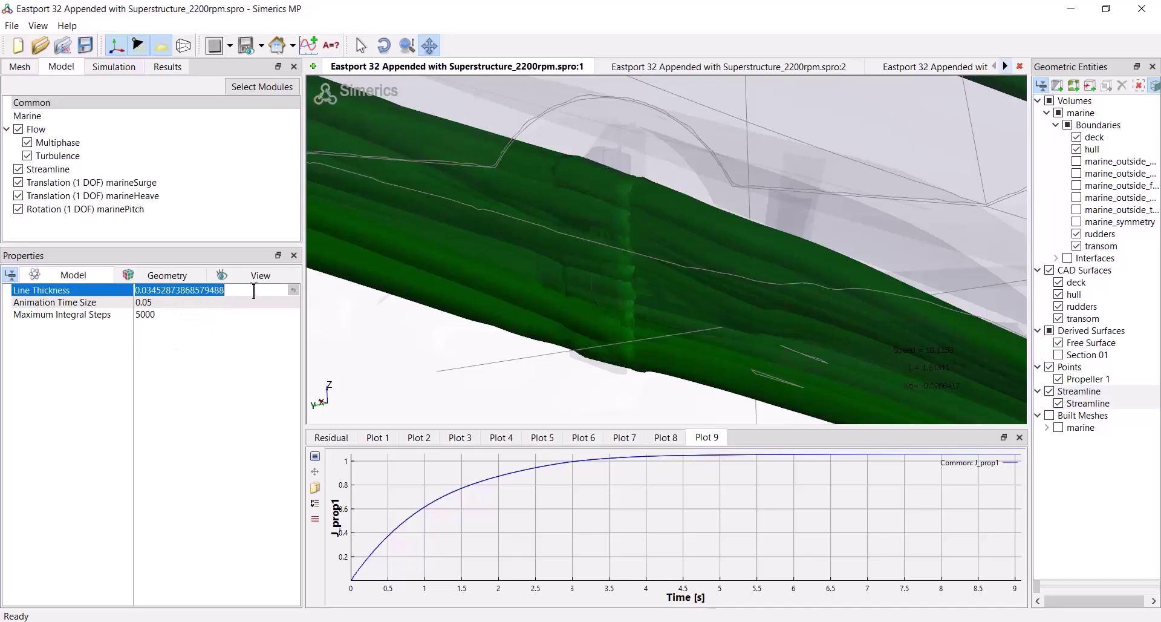
text(.01)
key(Return)
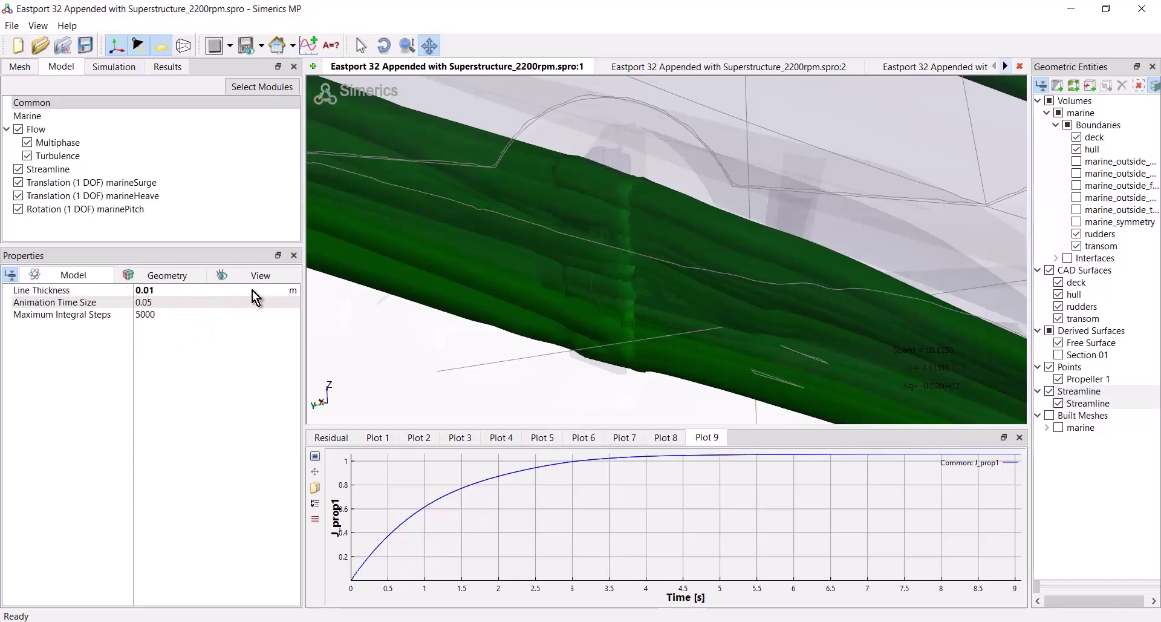
double_click(196, 291)
text(.0)
key(Return)
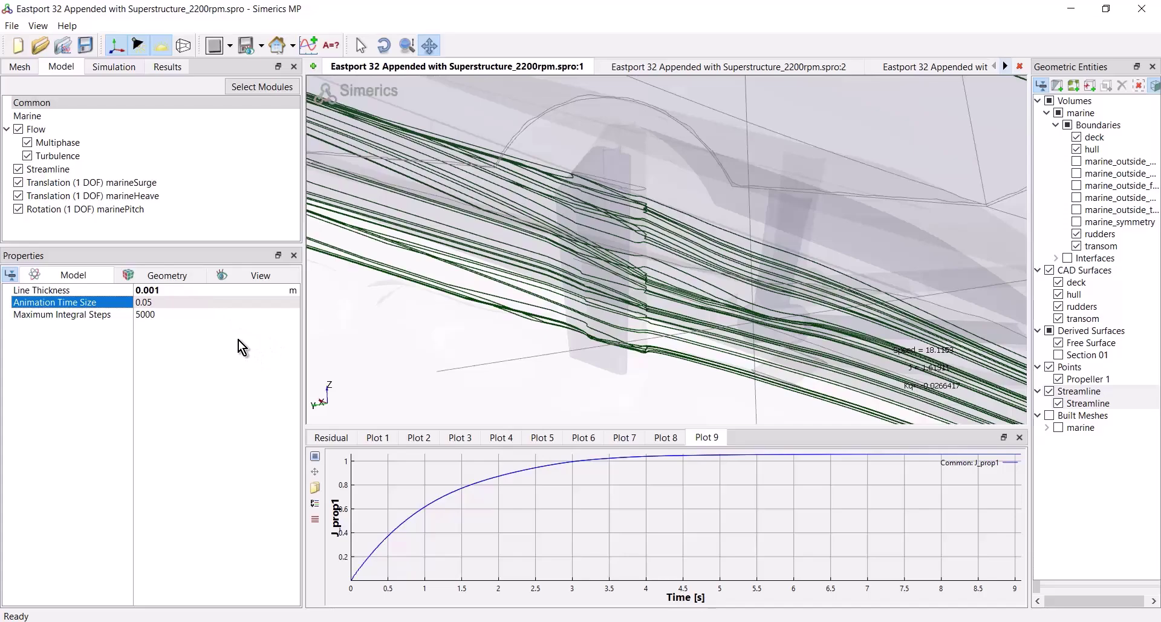
- Colour the streamlines by the flow variable Velocity X
scroll(726, 333, down, 5)
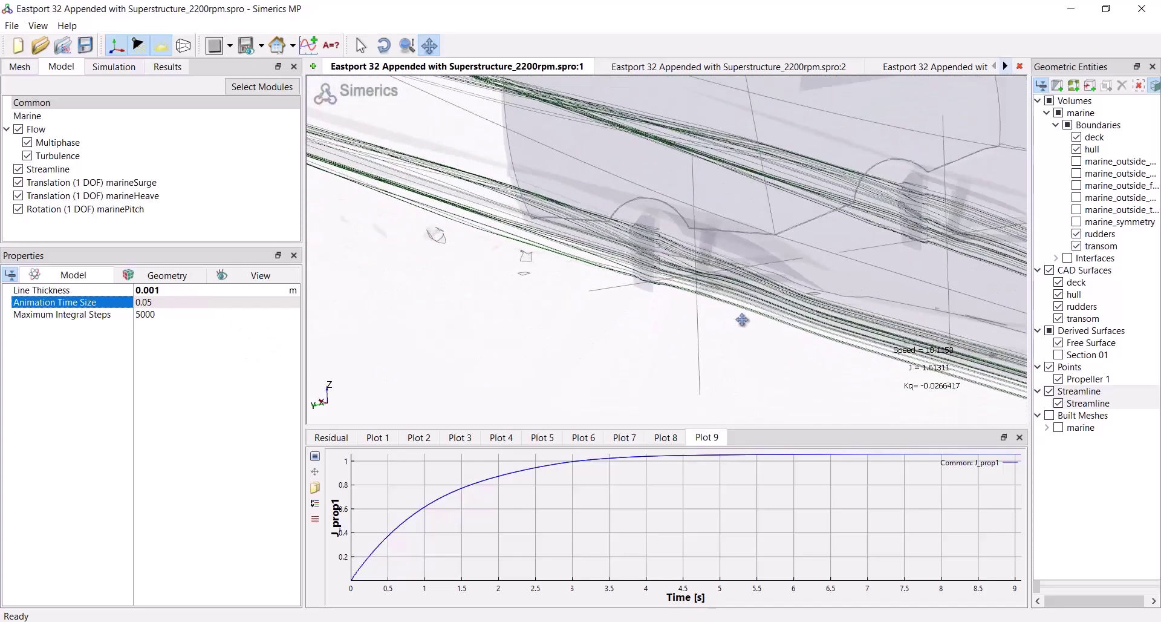
scroll(738, 310, up, 6)
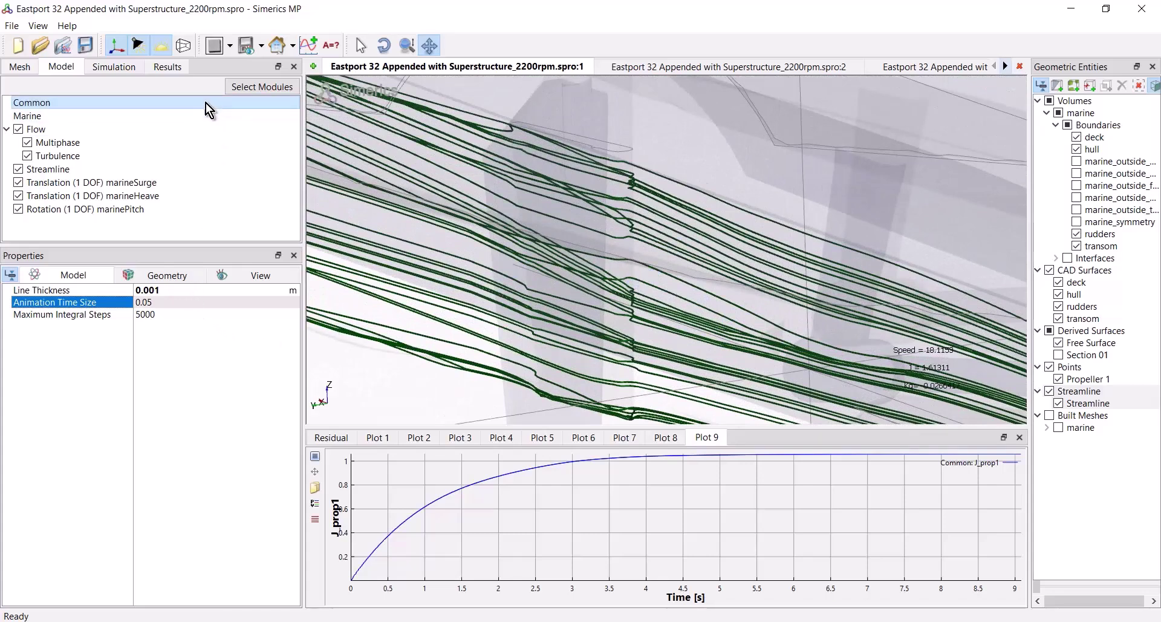
click(168, 67)
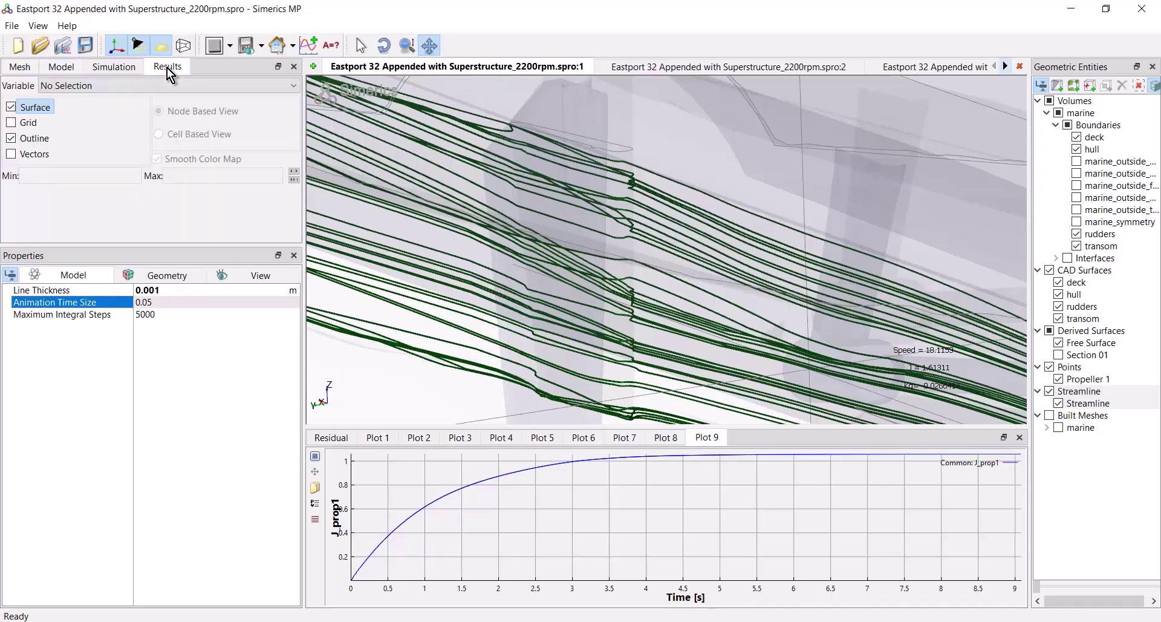
click(115, 88)
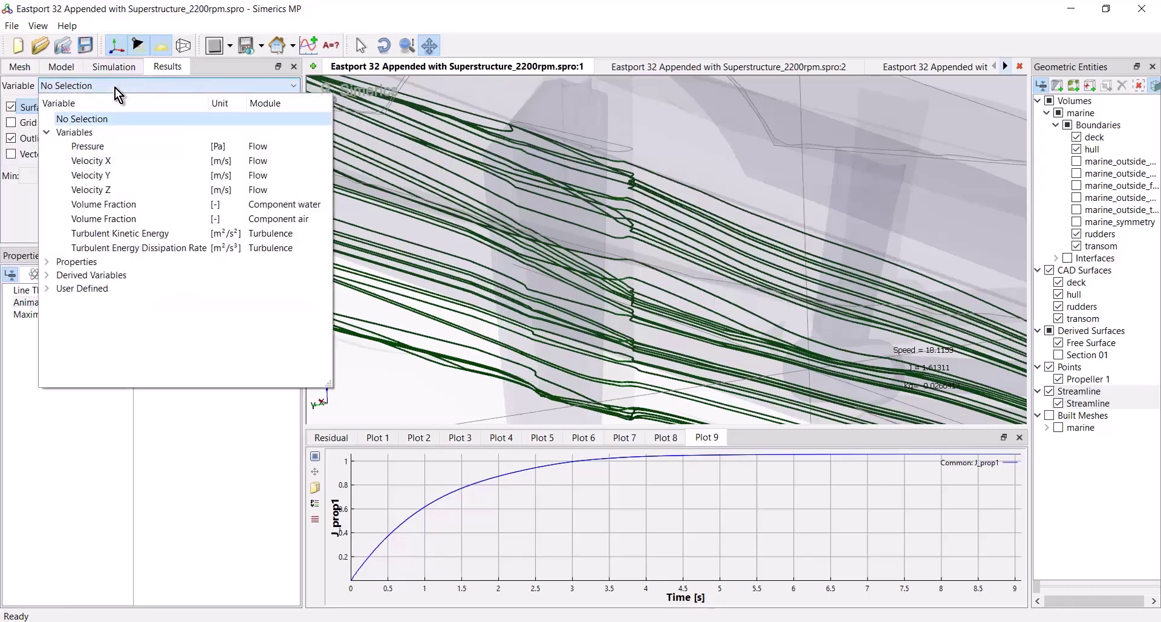
click(117, 160)
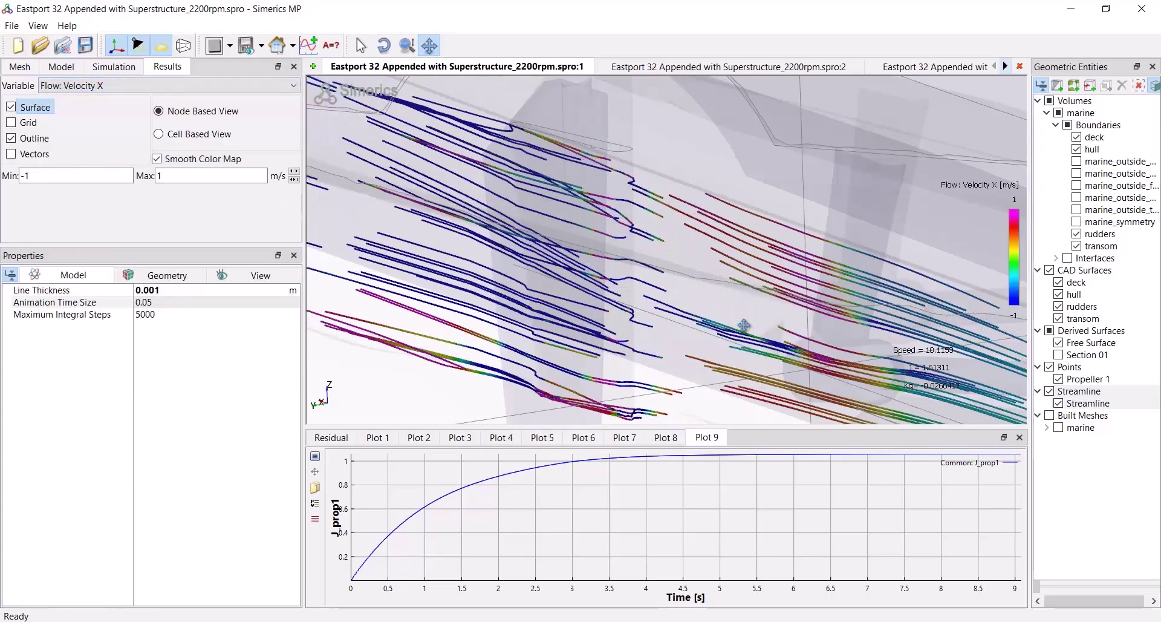
- Hide all the CAD surfaces, leaving the Streamline entity and the volume boundaries enabled for display
scroll(690, 298, up, 5)
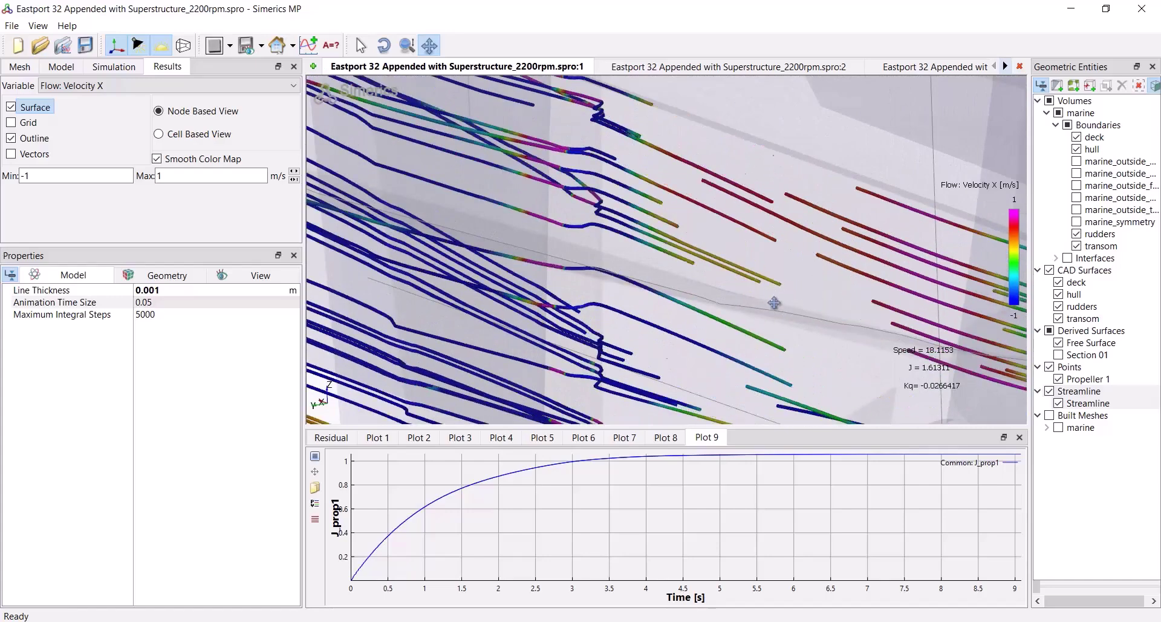
scroll(765, 291, down, 5)
drag(765, 283, 796, 295)
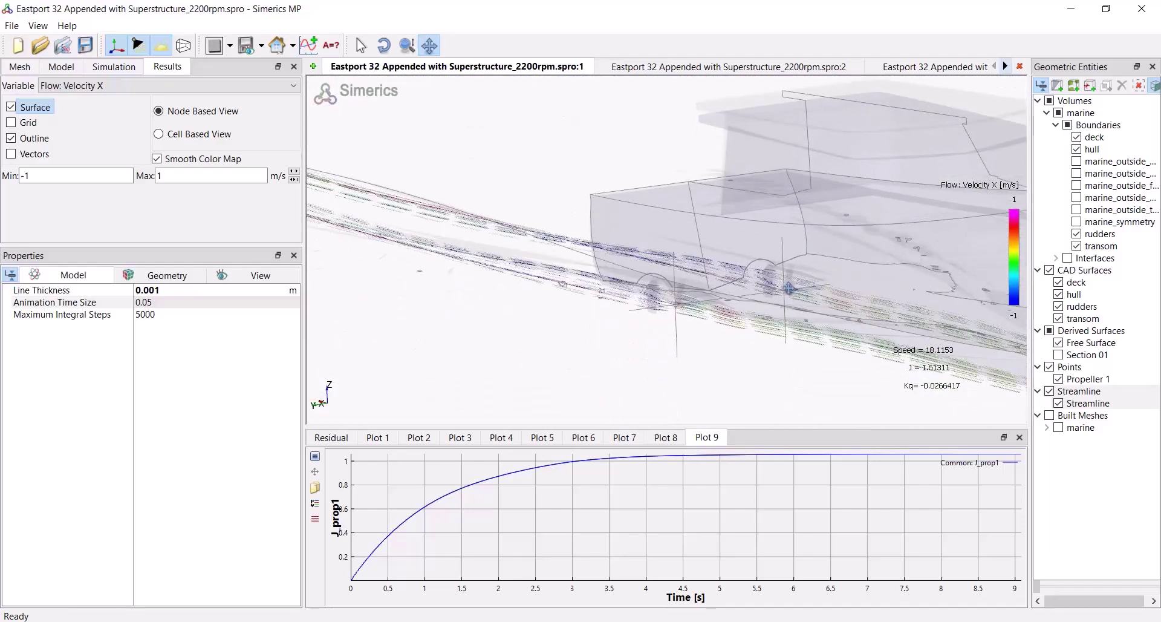
drag(796, 295, 542, 263)
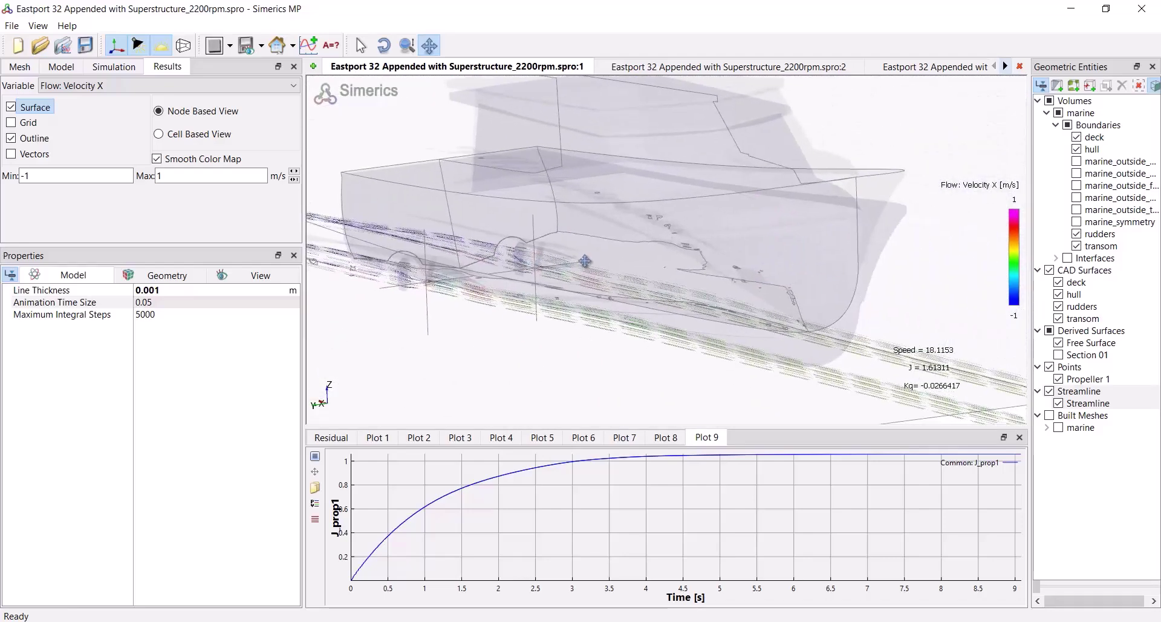
click(1050, 270)
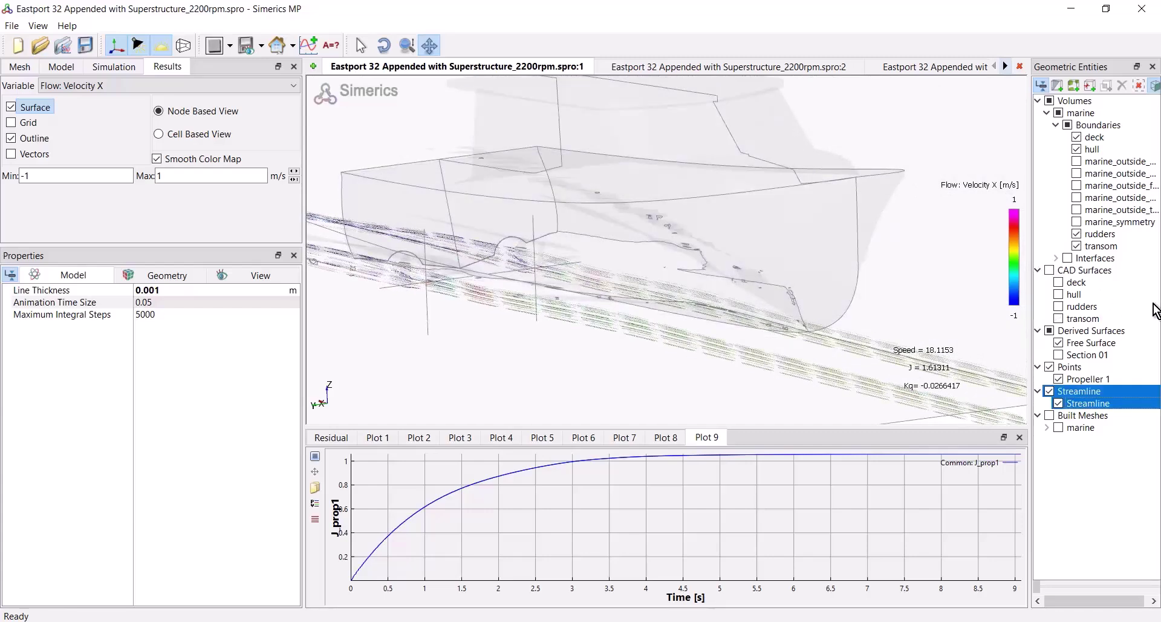
click(1080, 271)
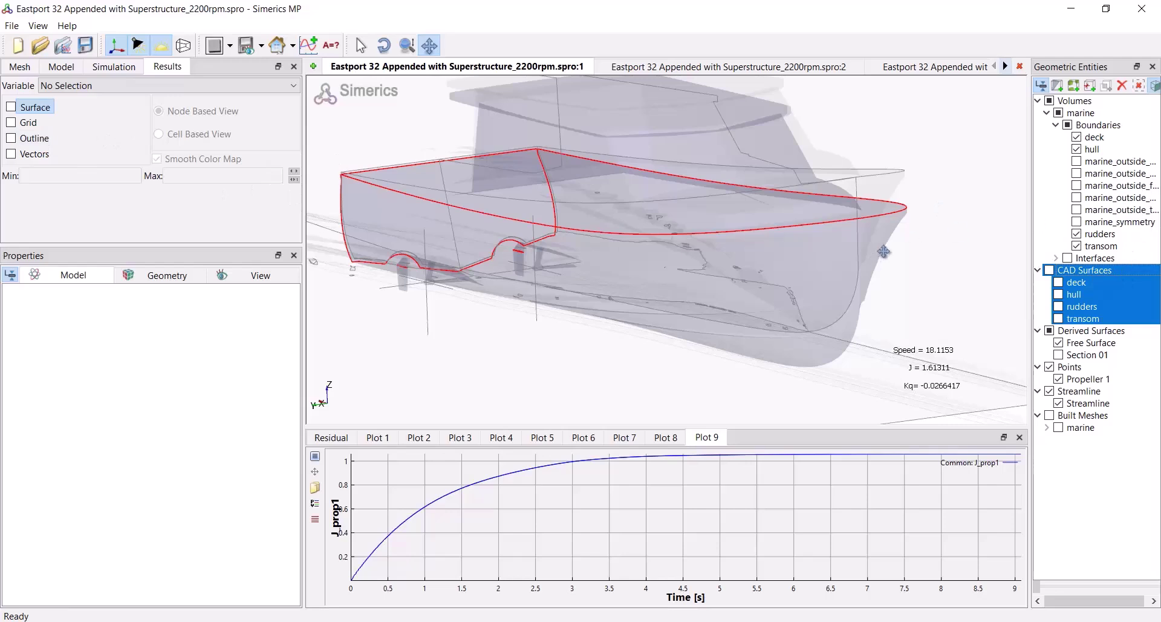
- Enable streamline particle release on the hull boundary, with direction Both
click(1105, 150)
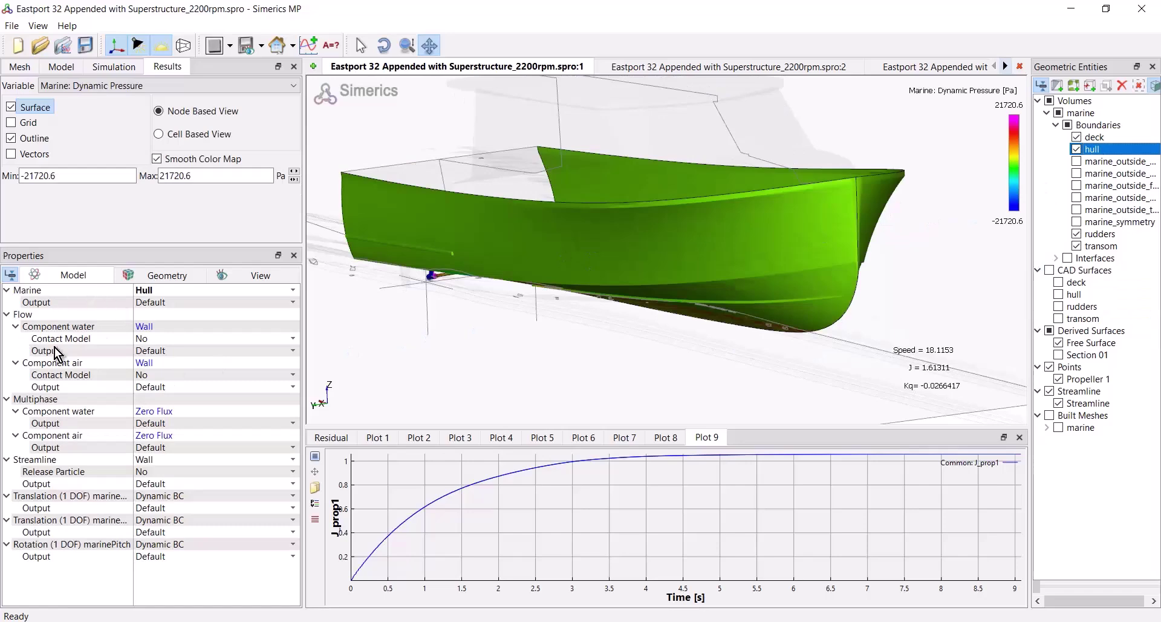
click(156, 473)
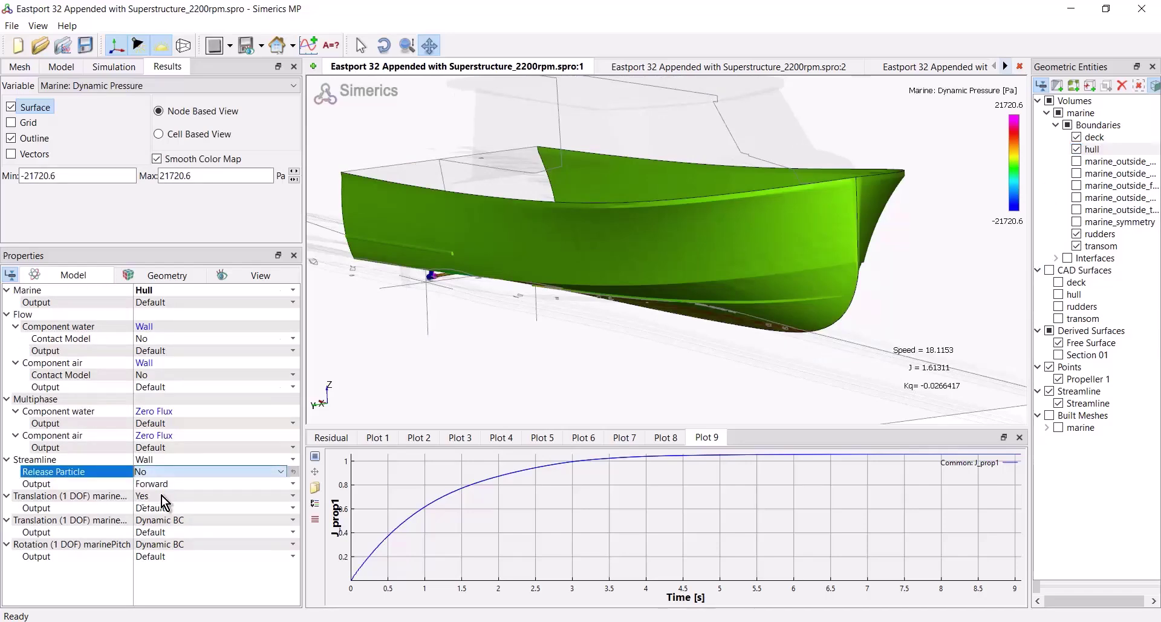
click(161, 495)
click(163, 484)
click(164, 484)
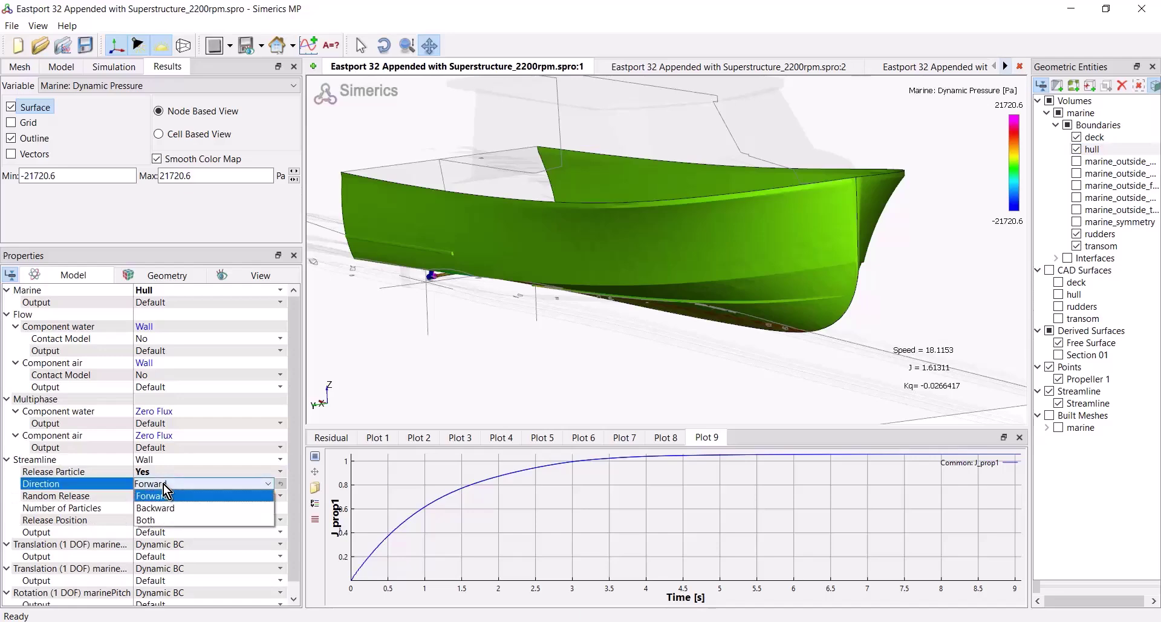
key(Down)
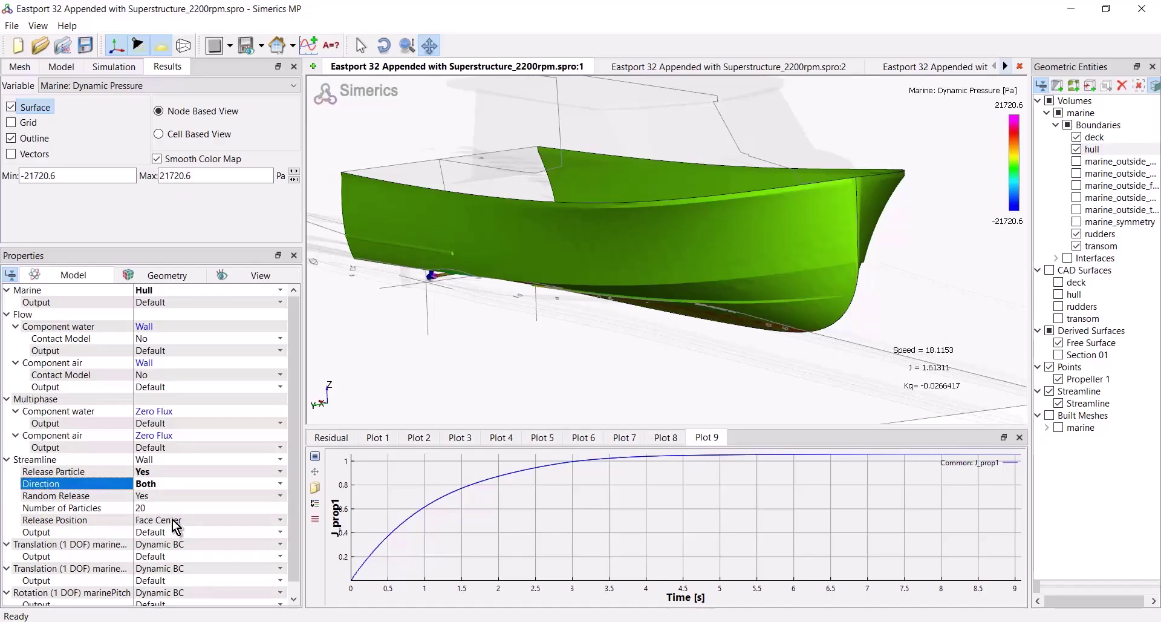
- View the streamlines together with the deck, hull, rudders, transom and Free Surface results from beneath the boat
click(1088, 403)
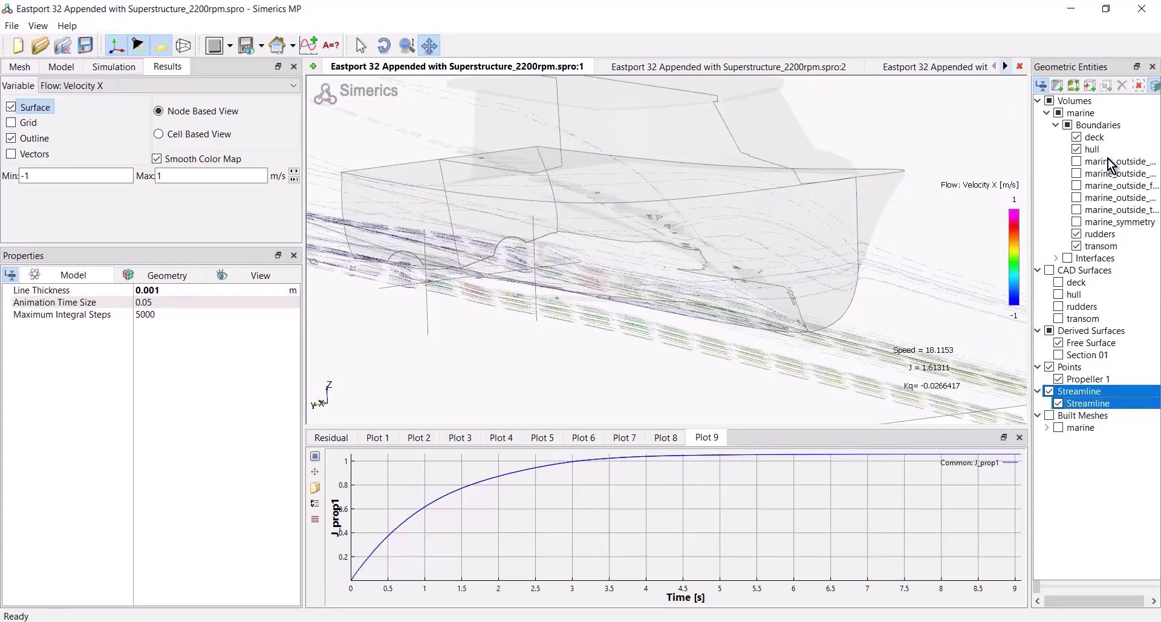
ctrl+click(1096, 138)
ctrl+click(1094, 150)
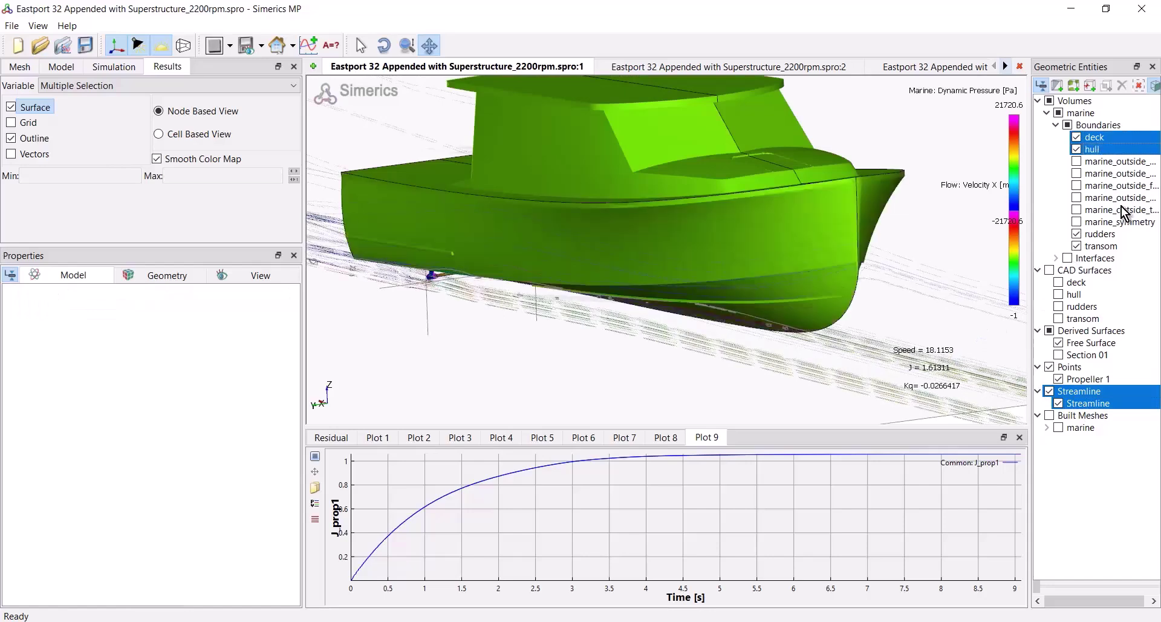
ctrl+click(1108, 235)
ctrl+click(1102, 246)
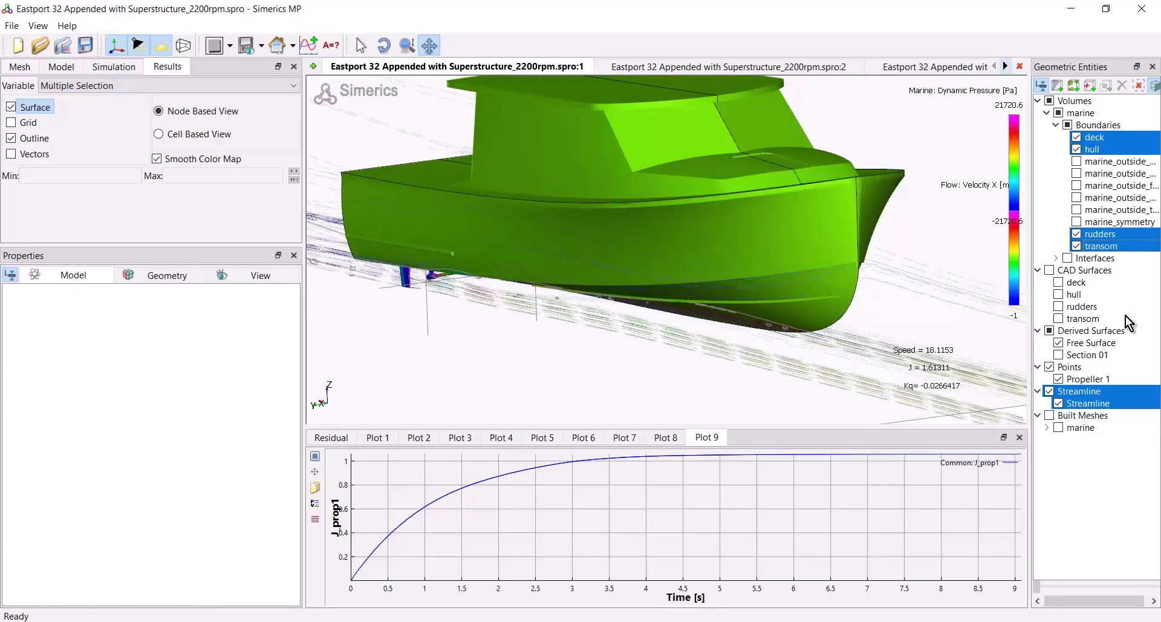
ctrl+click(1095, 343)
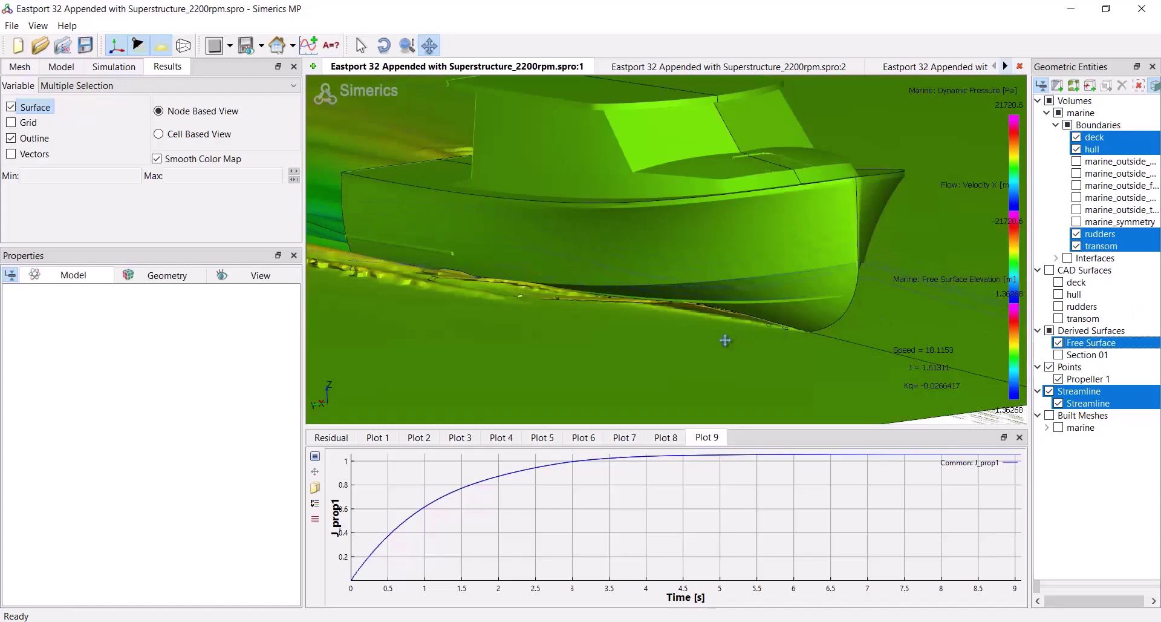
drag(695, 320, 697, 269)
drag(682, 331, 829, 153)
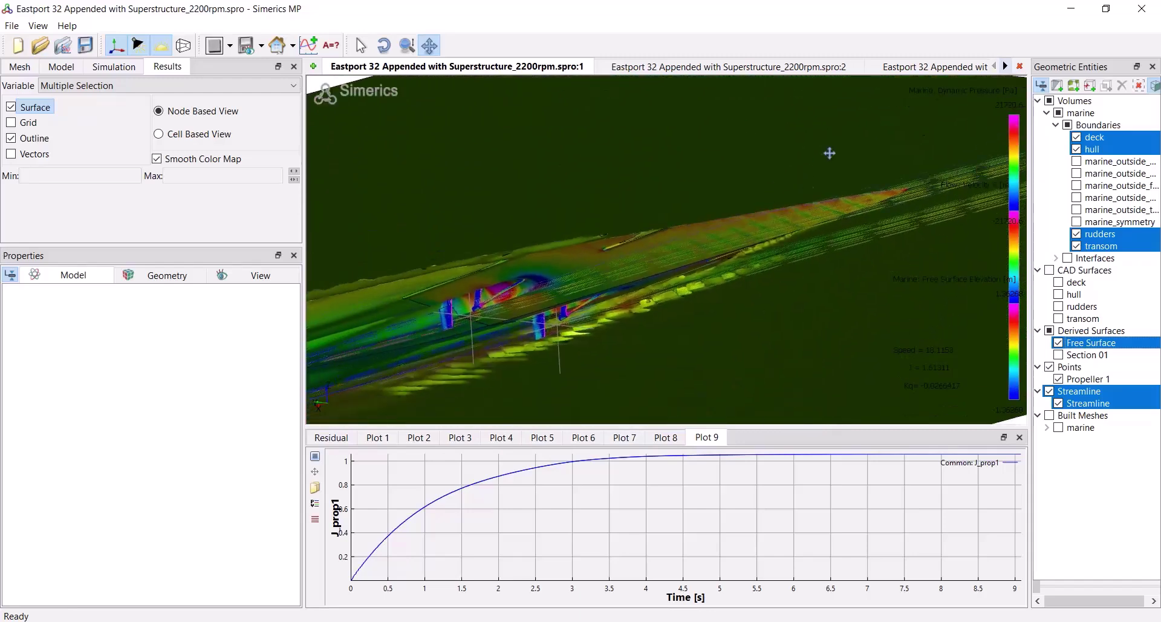
scroll(487, 304, up, 5)
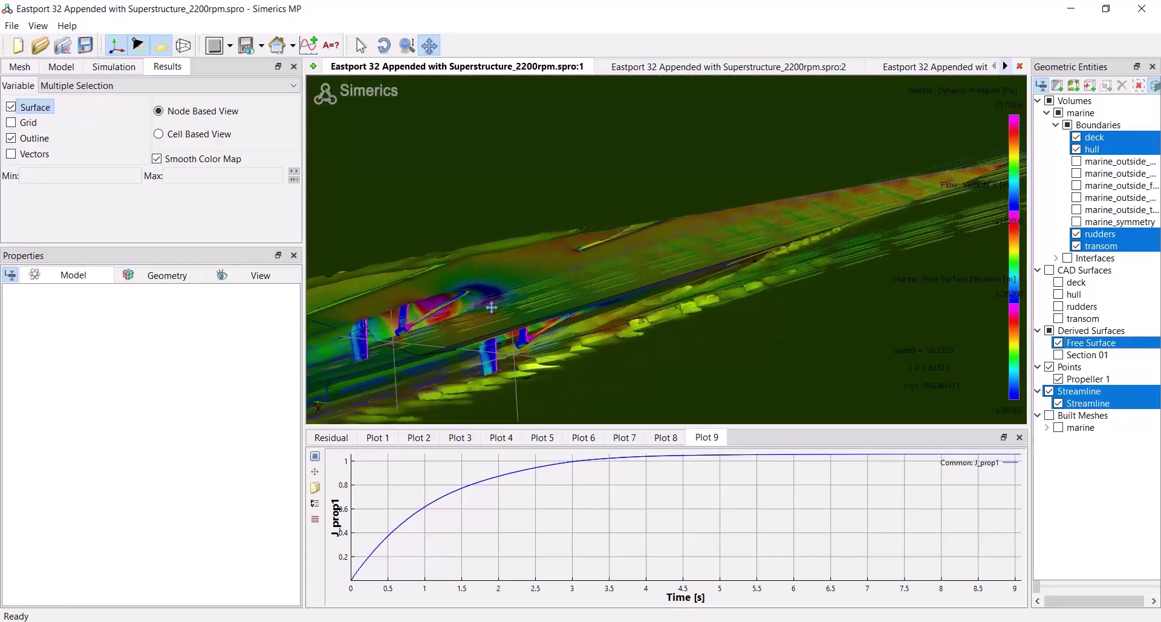
drag(499, 309, 747, 249)
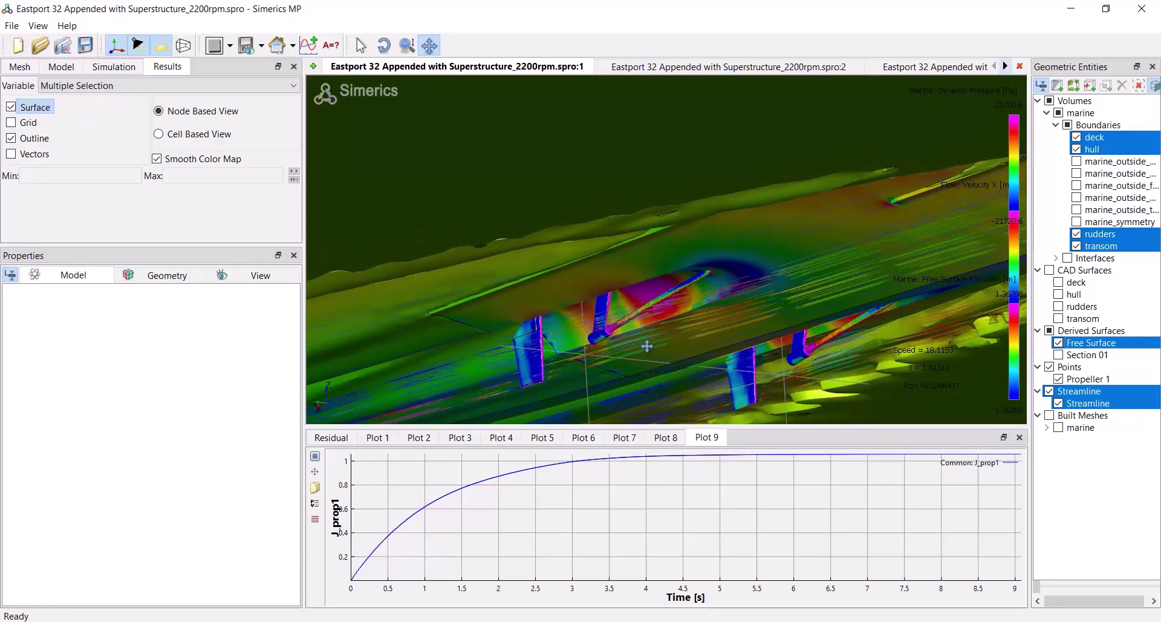
- Check the deck boundary's streamline release settings and return to the Streamline entity's model properties
click(68, 67)
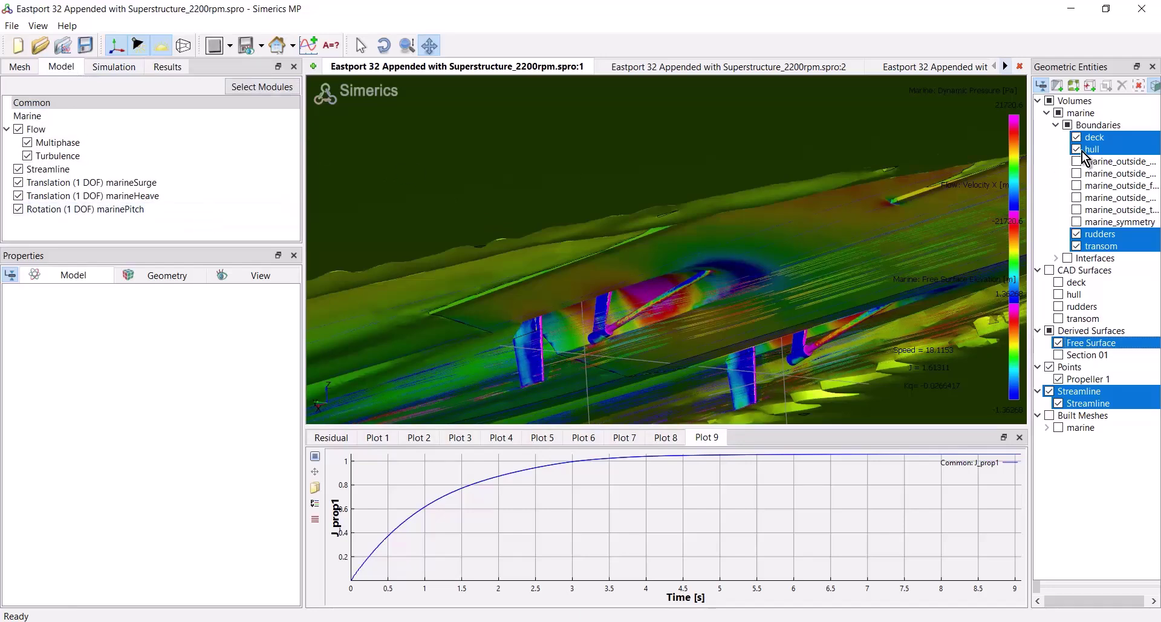
click(1122, 139)
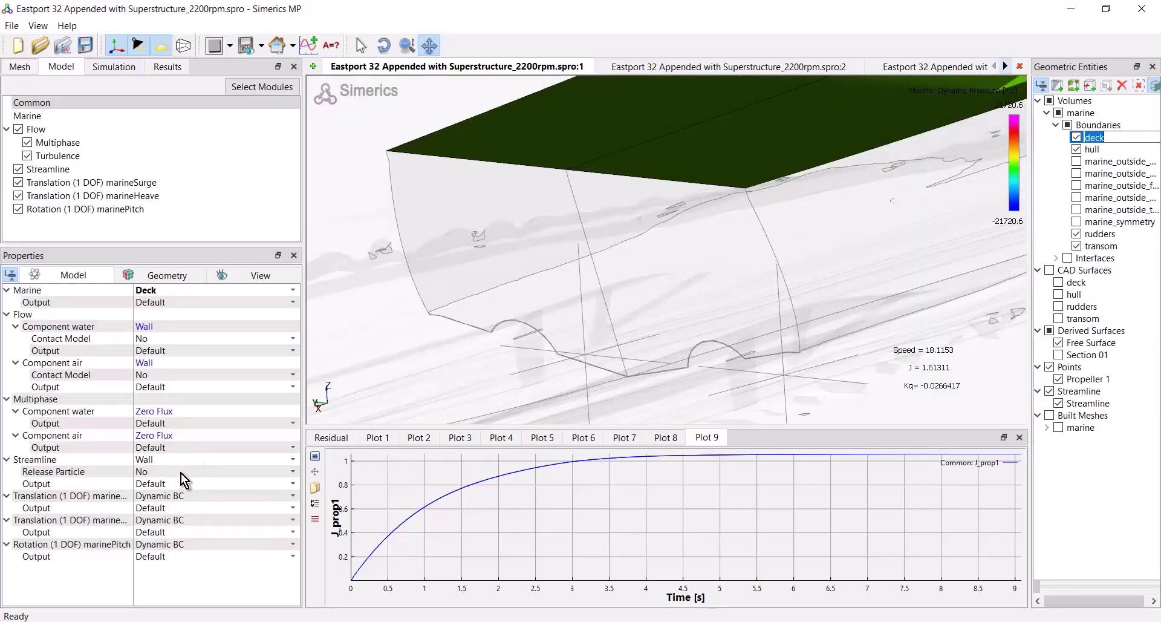
click(1087, 406)
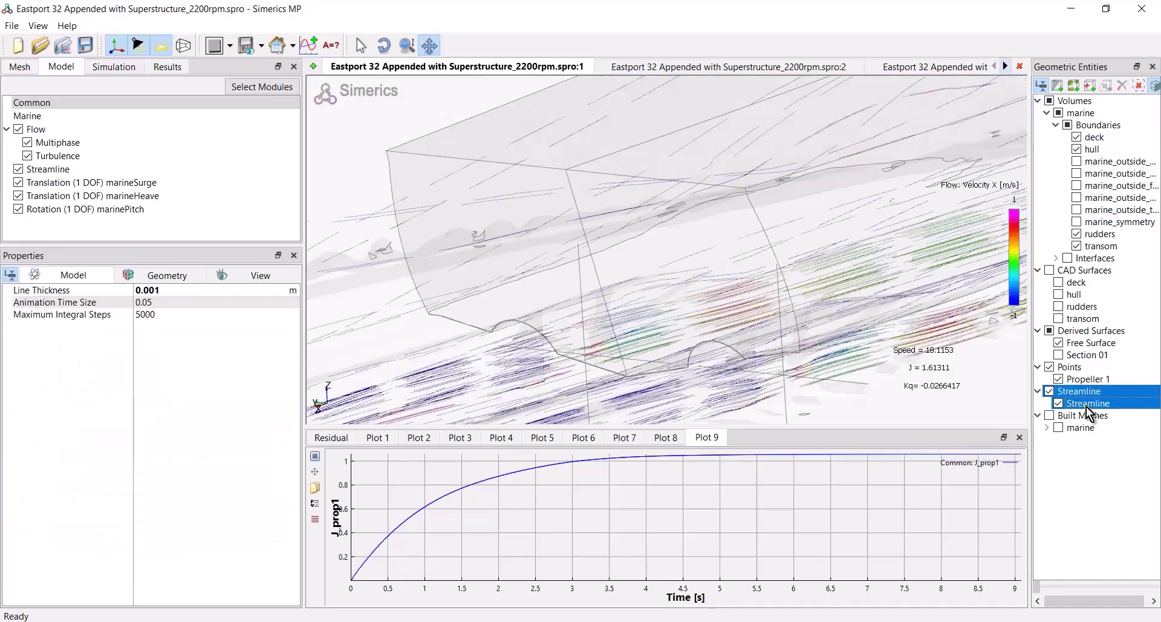